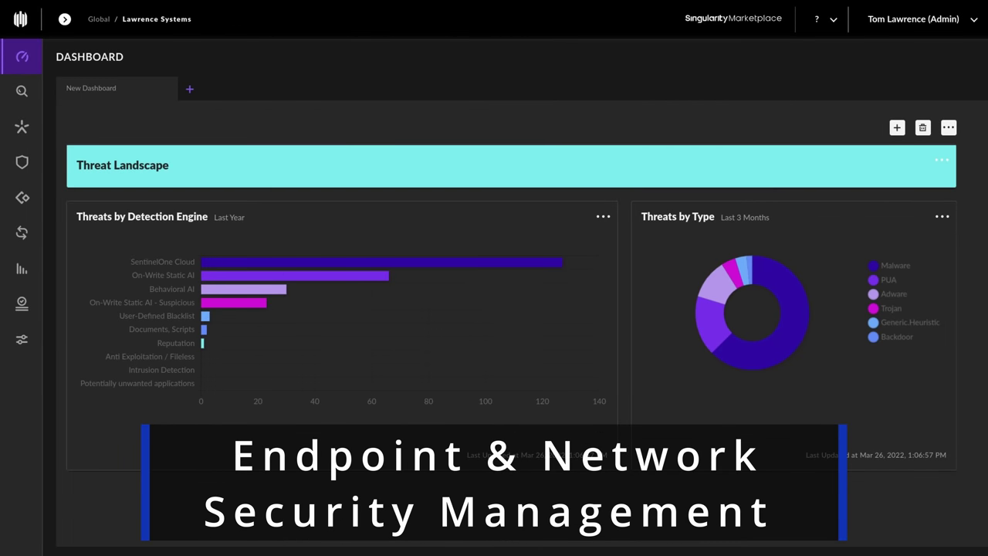
Read the counts on the Threats by Detection Engine bars in the SentinelOne dashboard.
{"action": "mouse_move", "coordinate": [433, 261]}
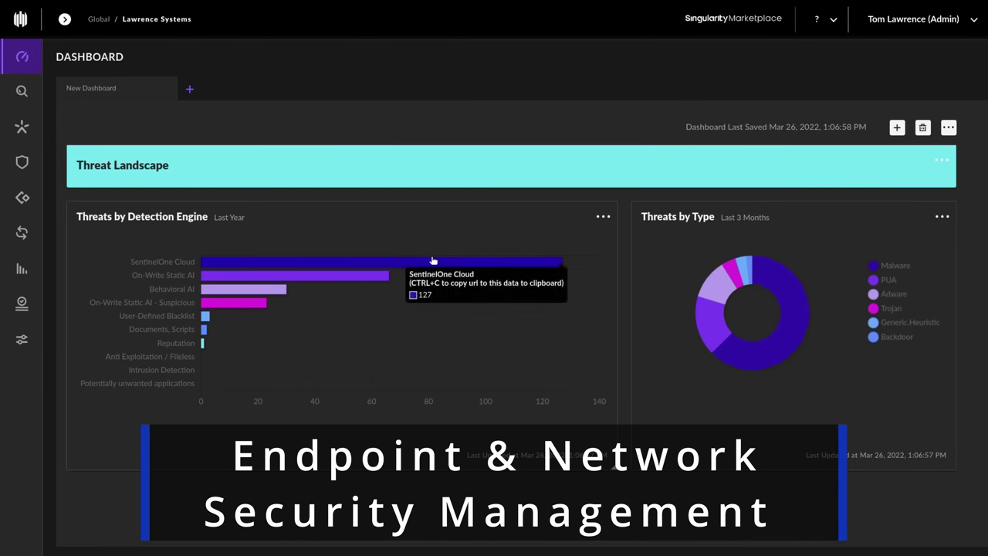
{"action": "mouse_move", "coordinate": [375, 279]}
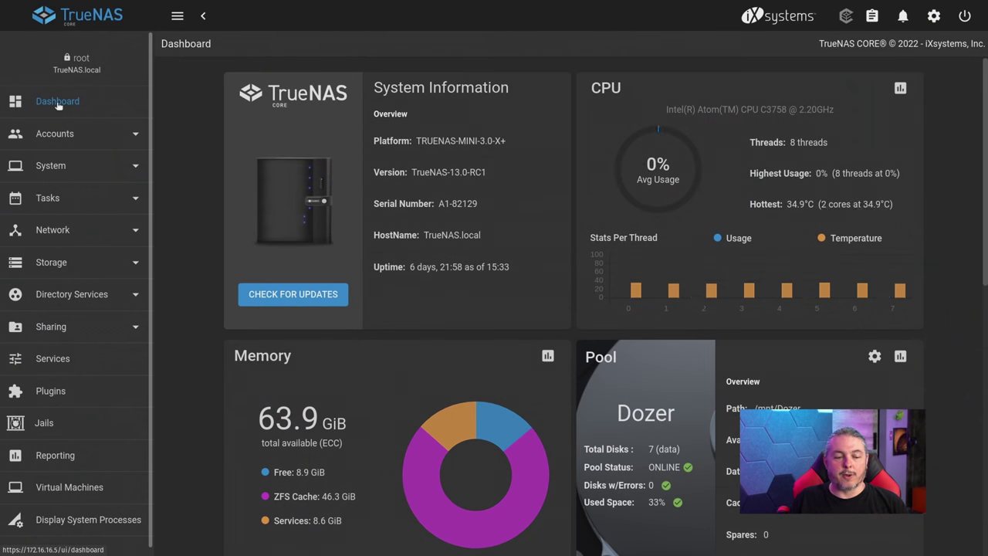
Show the Accounts Users list and select the first user's username in the table.
{"action": "left_click", "coordinate": [66, 139]}
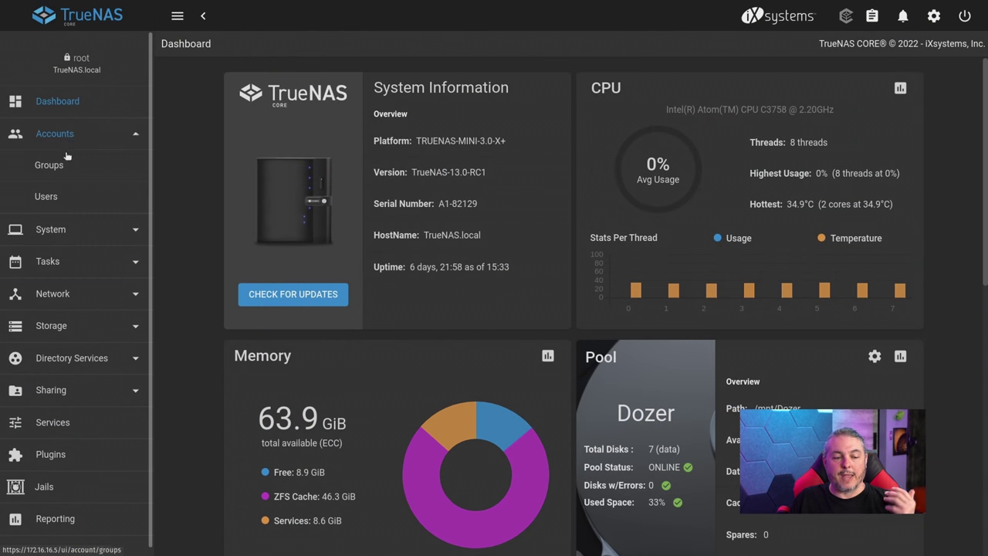
{"action": "left_click", "coordinate": [62, 201]}
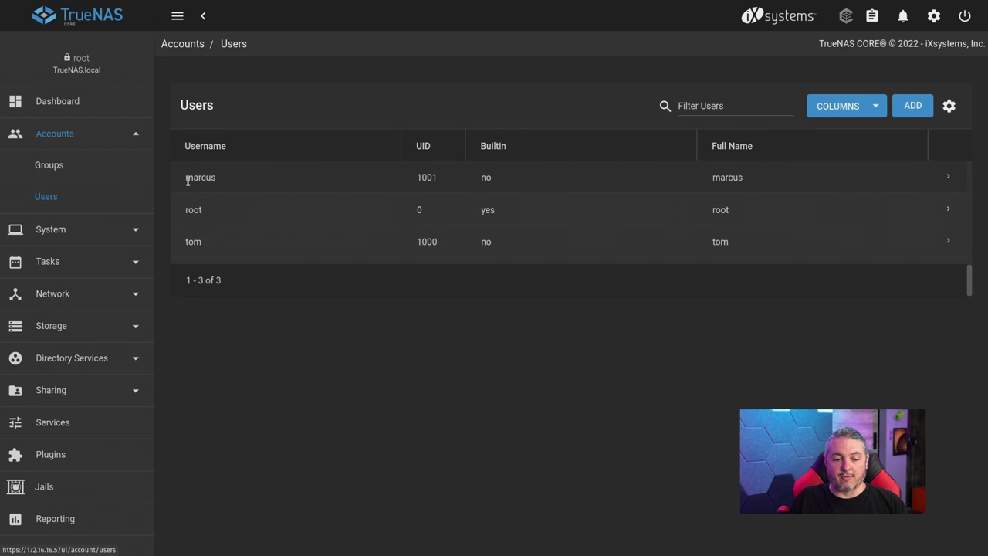
{"action": "left_click_drag", "start_coordinate": [187, 186], "coordinate": [214, 254]}
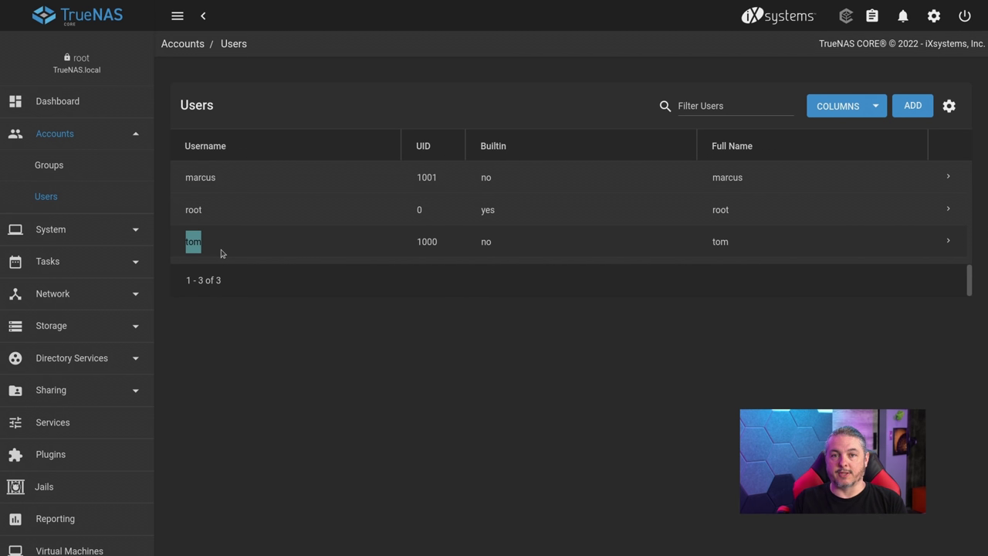
{"action": "double_click", "coordinate": [210, 179]}
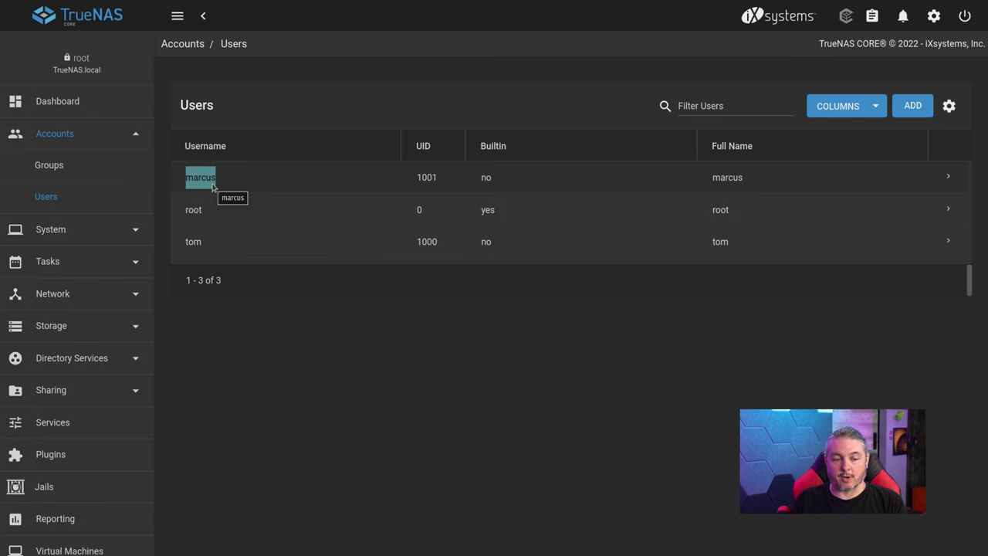
Start a new group from the Groups list, then cancel without creating it.
{"action": "left_click", "coordinate": [66, 172]}
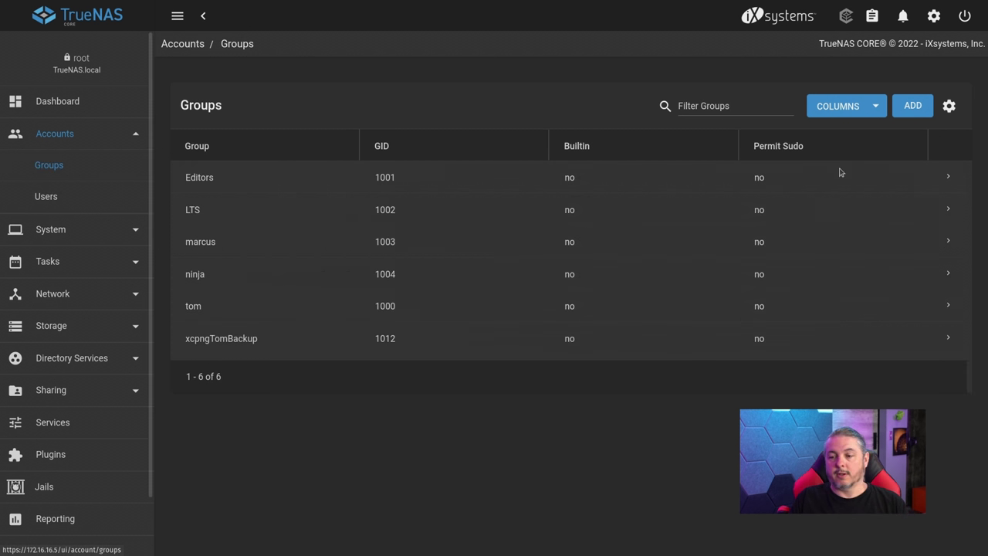
{"action": "left_click", "coordinate": [909, 106]}
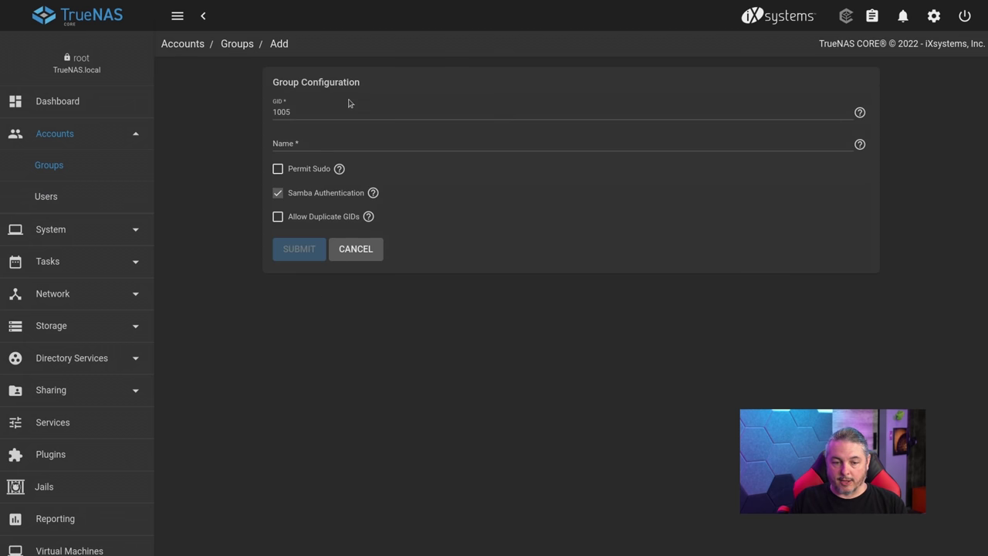
{"action": "left_click", "coordinate": [328, 140]}
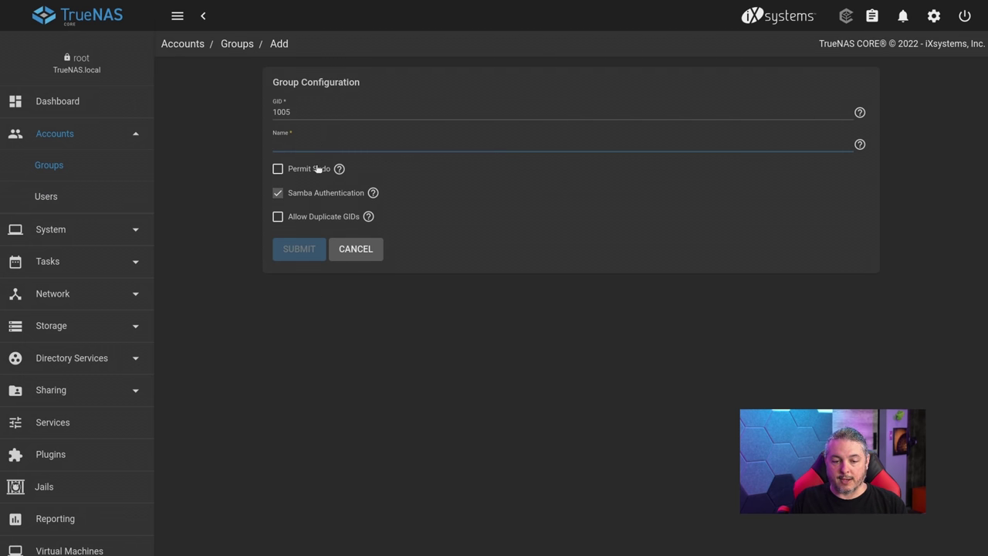
{"action": "left_click", "coordinate": [345, 245]}
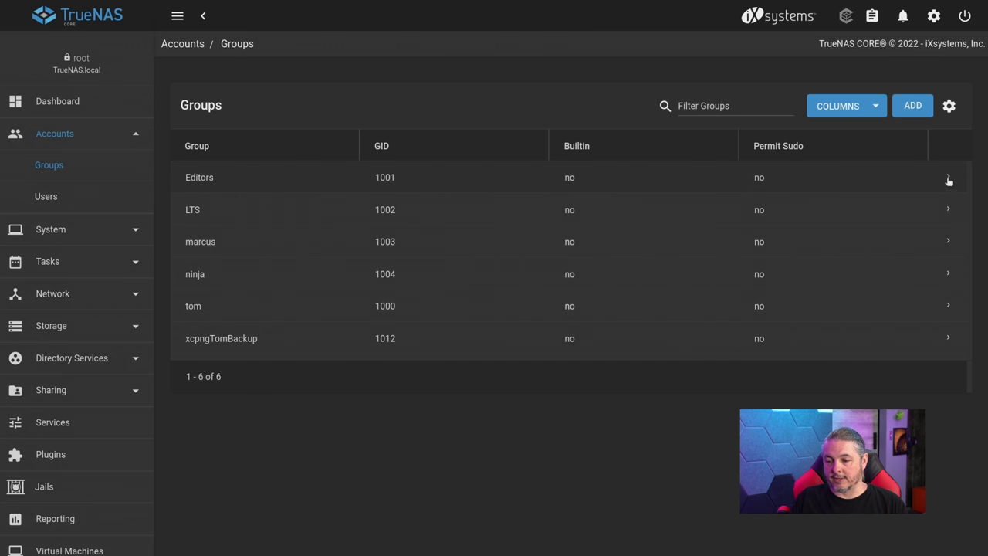
In the Editors group's member management, add root as a member, then remove it again.
{"action": "left_click", "coordinate": [948, 178]}
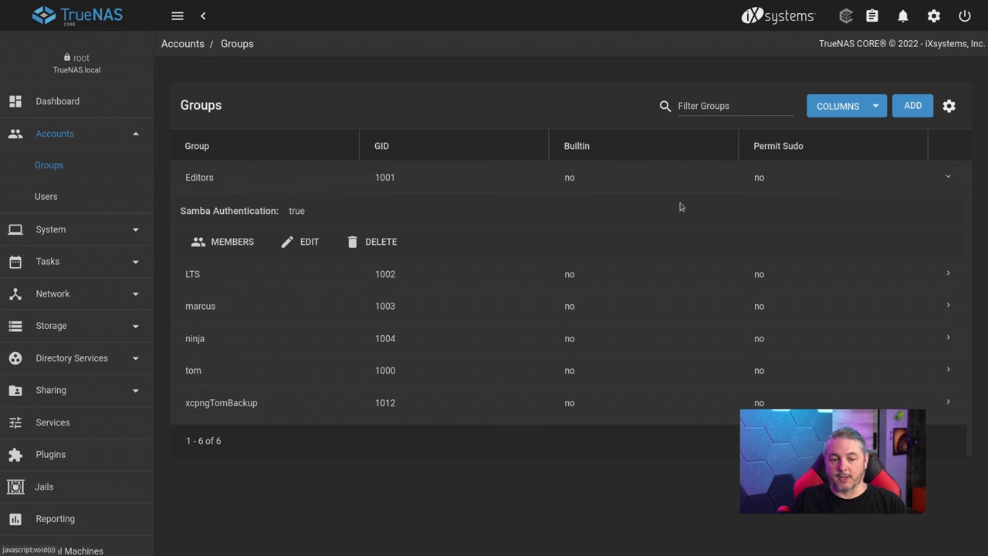
{"action": "left_click", "coordinate": [232, 242]}
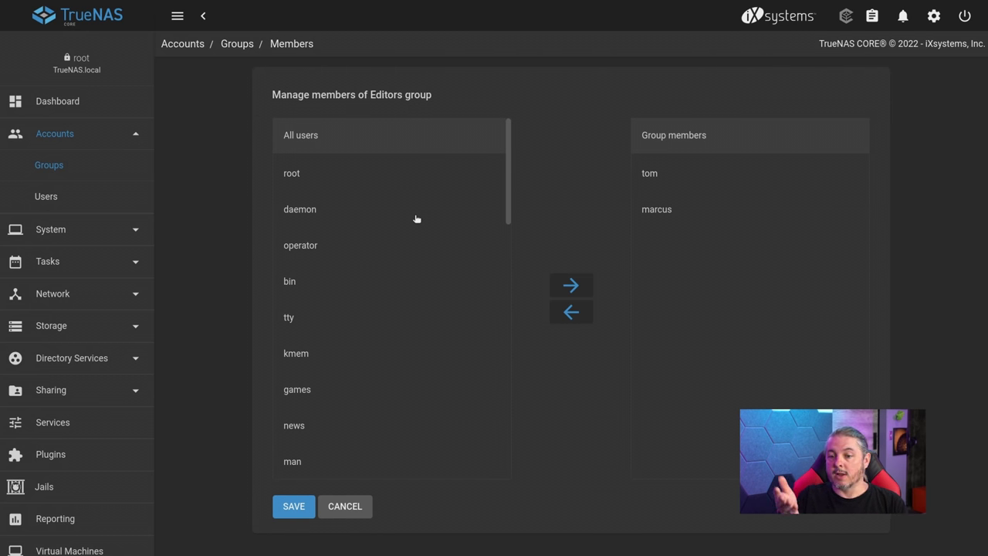
{"action": "left_click", "coordinate": [709, 171]}
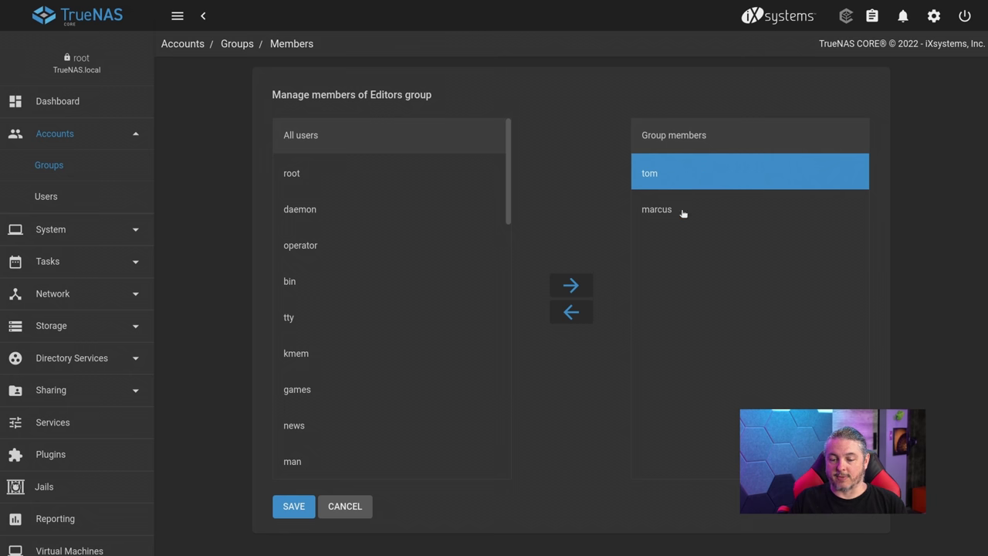
{"action": "left_click", "coordinate": [682, 213]}
{"action": "left_click", "coordinate": [325, 178]}
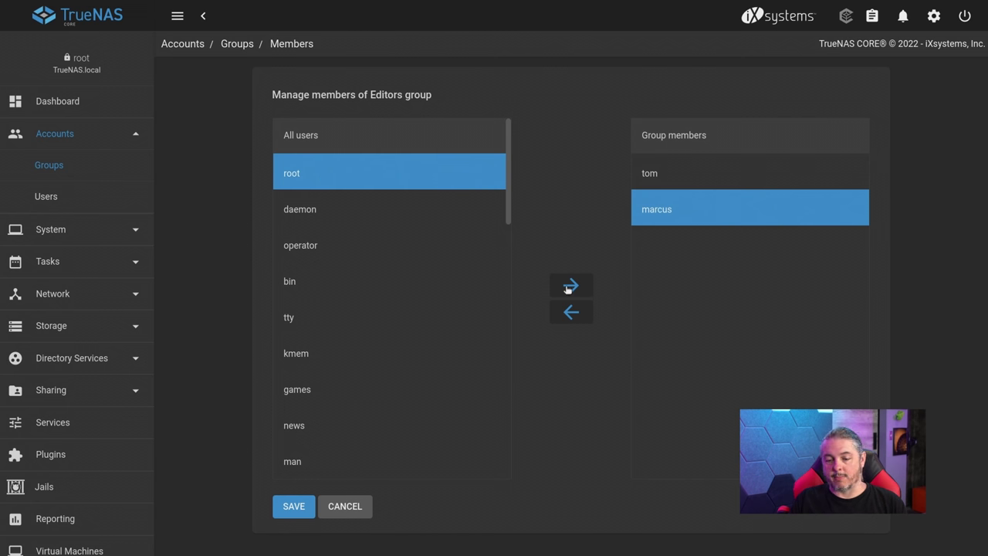
{"action": "left_click", "coordinate": [568, 287]}
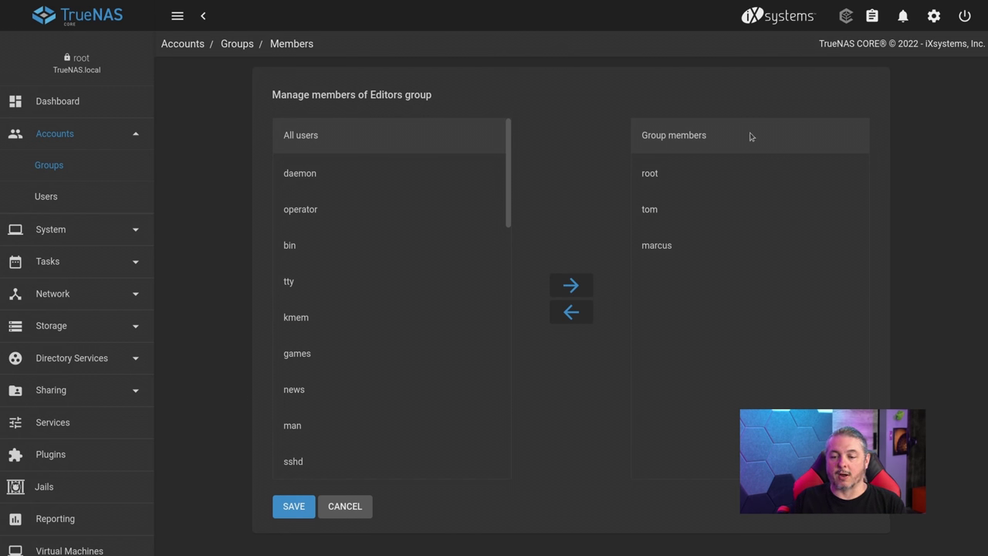
{"action": "left_click", "coordinate": [692, 178]}
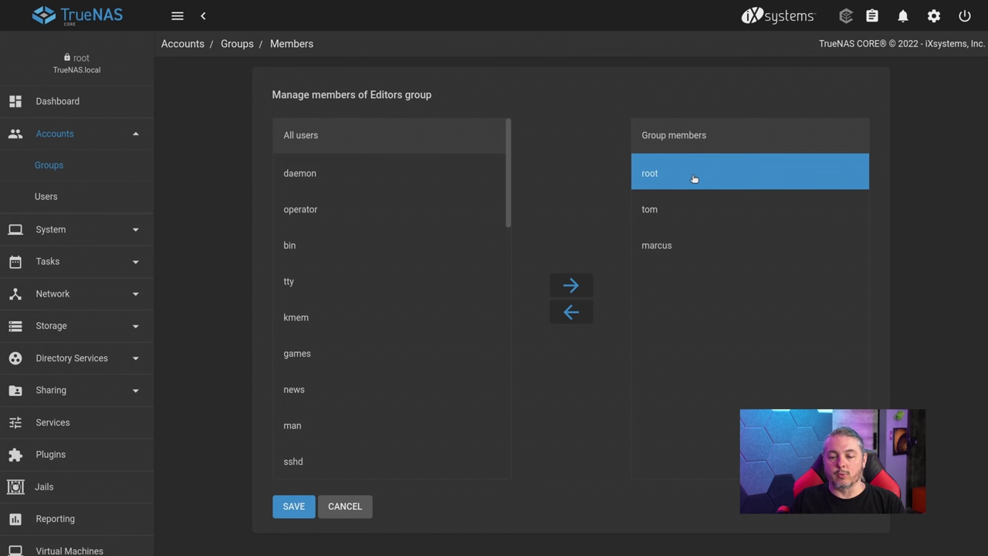
{"action": "left_click", "coordinate": [567, 316]}
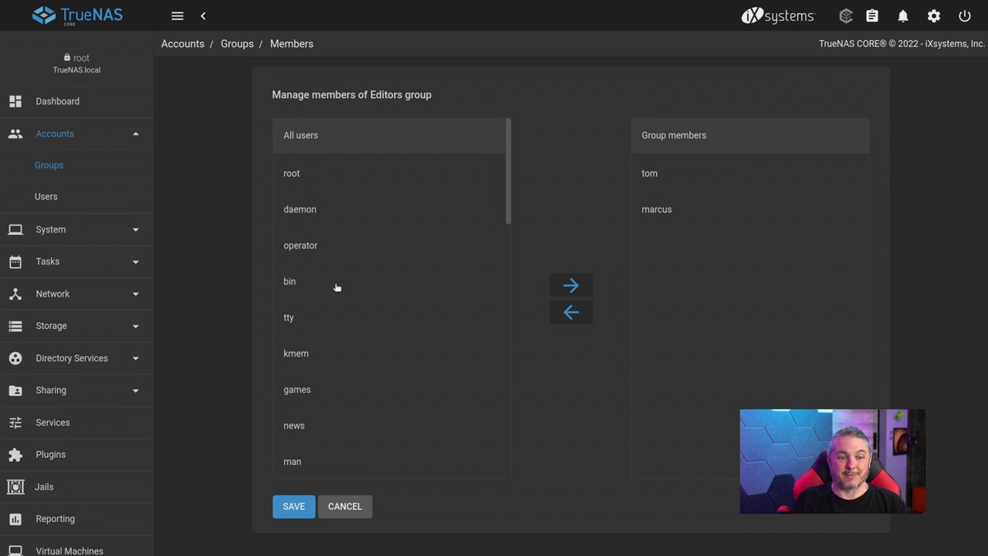
Go to Storage Pools and open the Dozer pool's dataset actions menu.
{"action": "scroll", "coordinate": [85, 189], "scroll_direction": "down", "scroll_amount": 3}
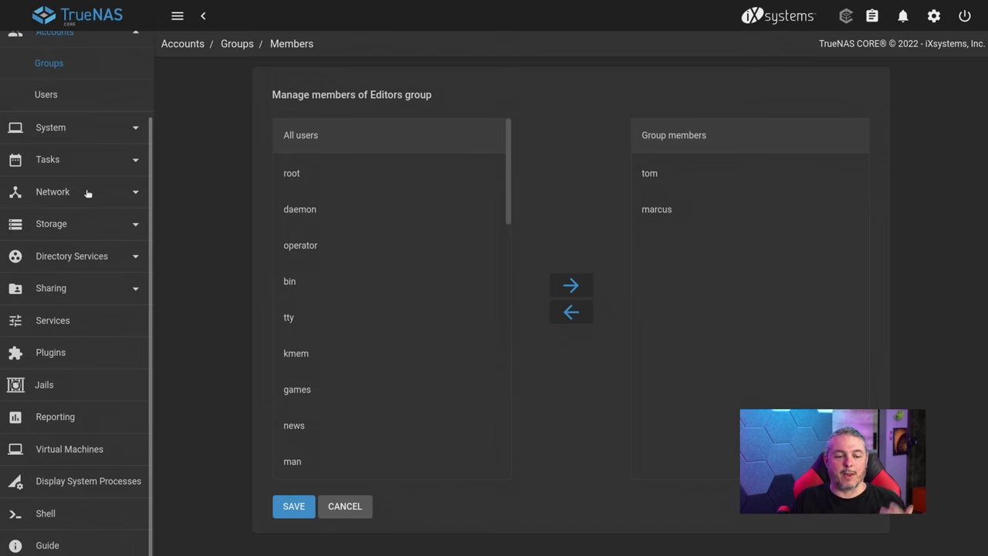
{"action": "left_click", "coordinate": [73, 224]}
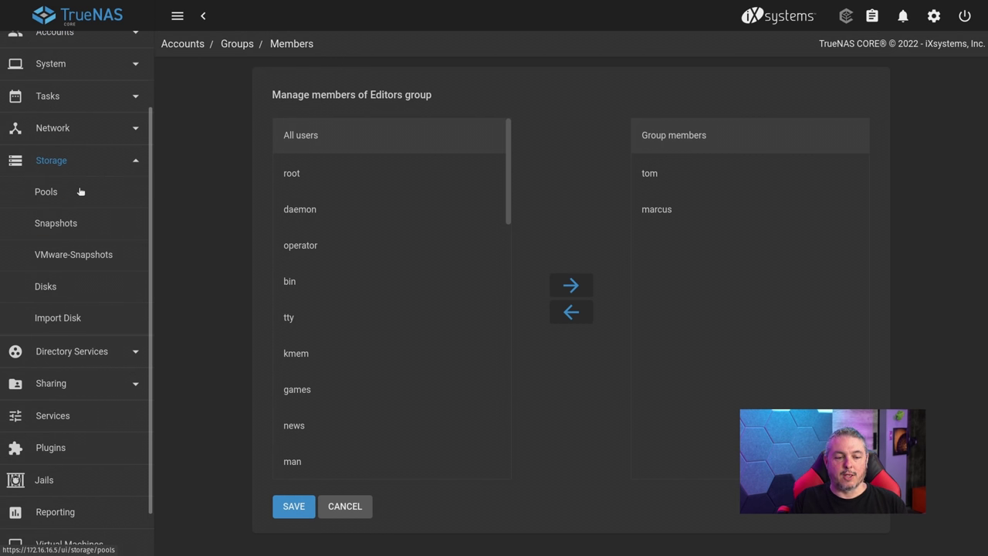
{"action": "left_click", "coordinate": [59, 196]}
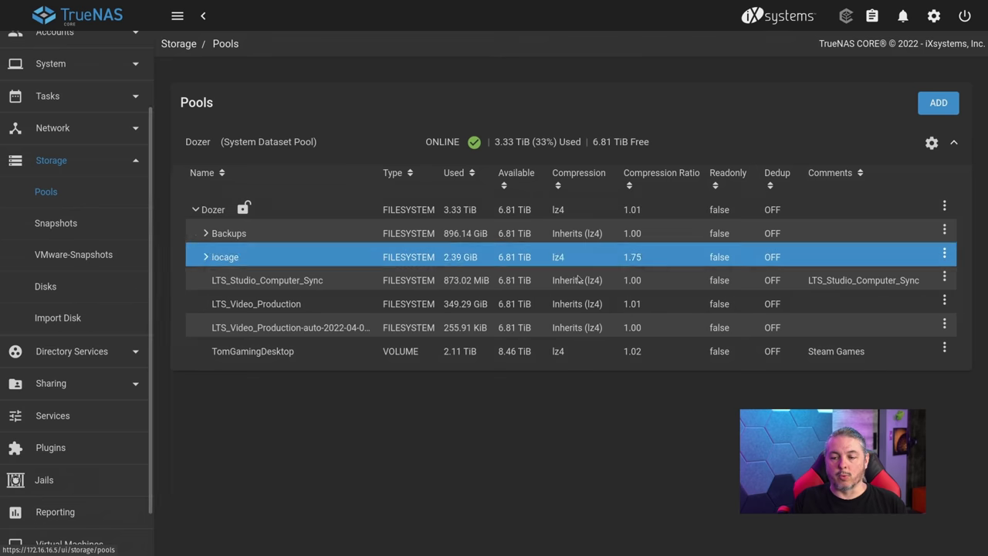
{"action": "left_click", "coordinate": [943, 206]}
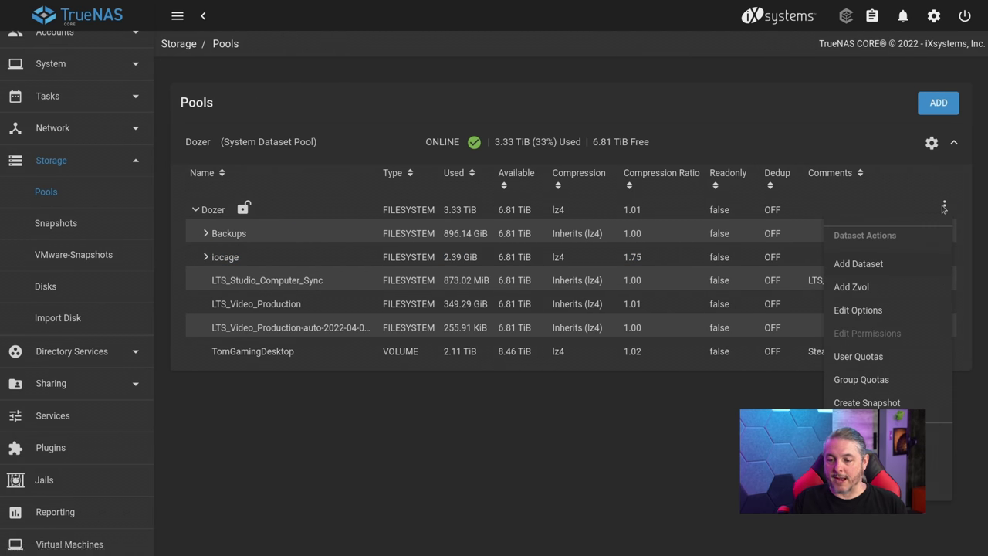
Add a new dataset on Dozer and name it Youtube_Demo.
{"action": "left_click", "coordinate": [878, 266]}
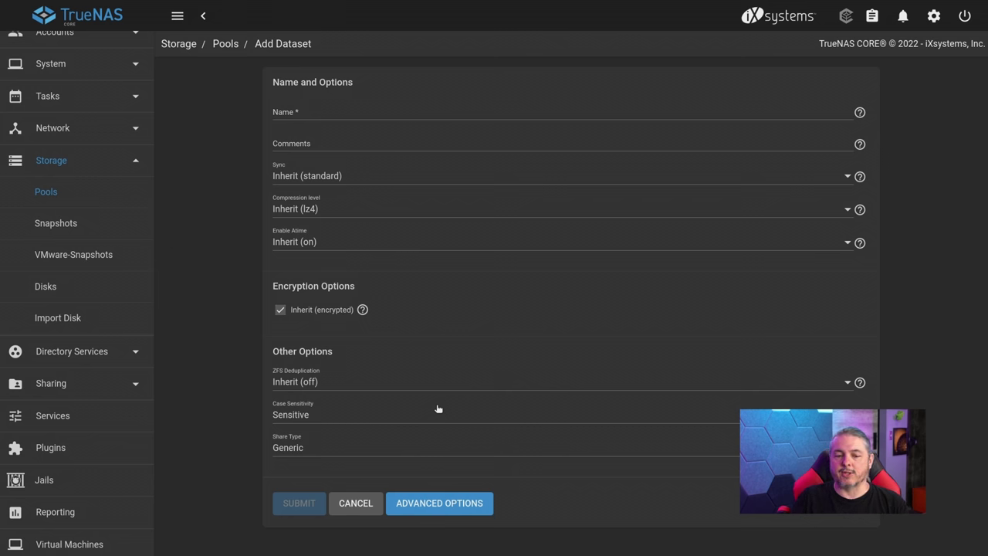
{"action": "left_click", "coordinate": [324, 112]}
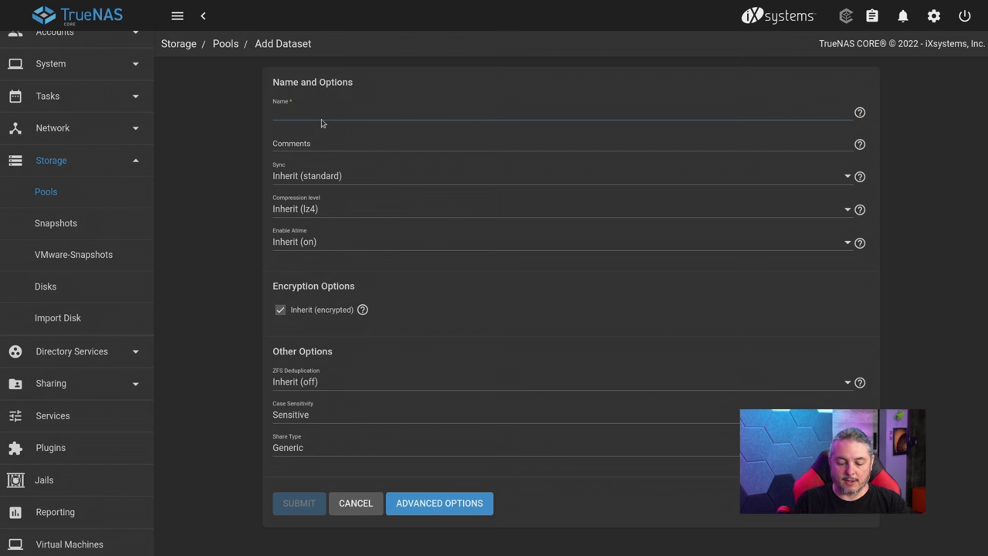
{"action": "type", "text": "Y"}
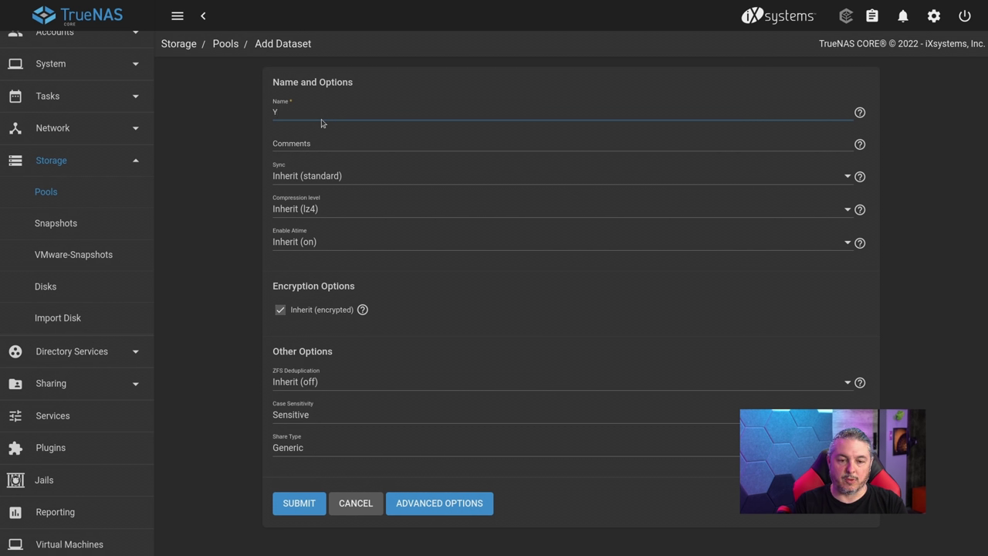
{"action": "type", "text": "outube_Demo"}
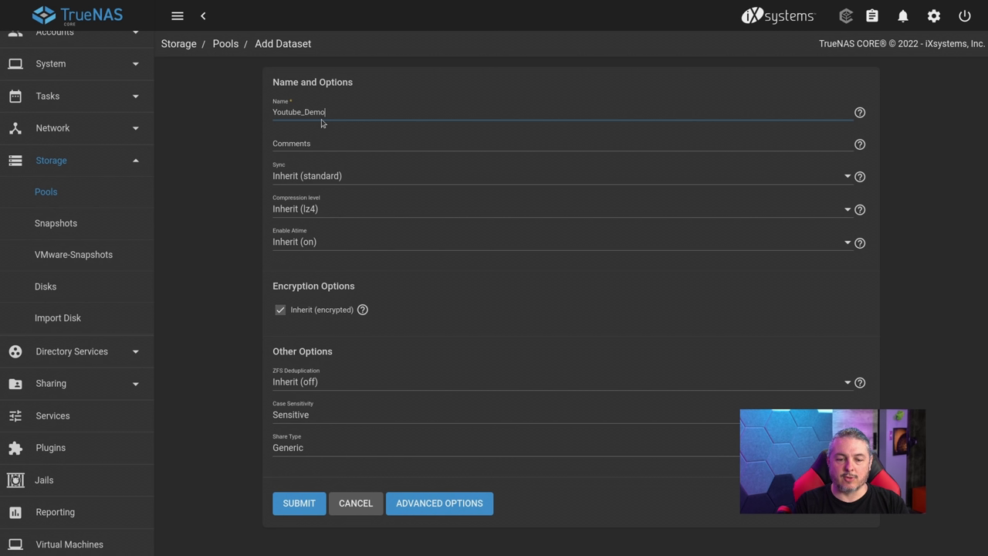
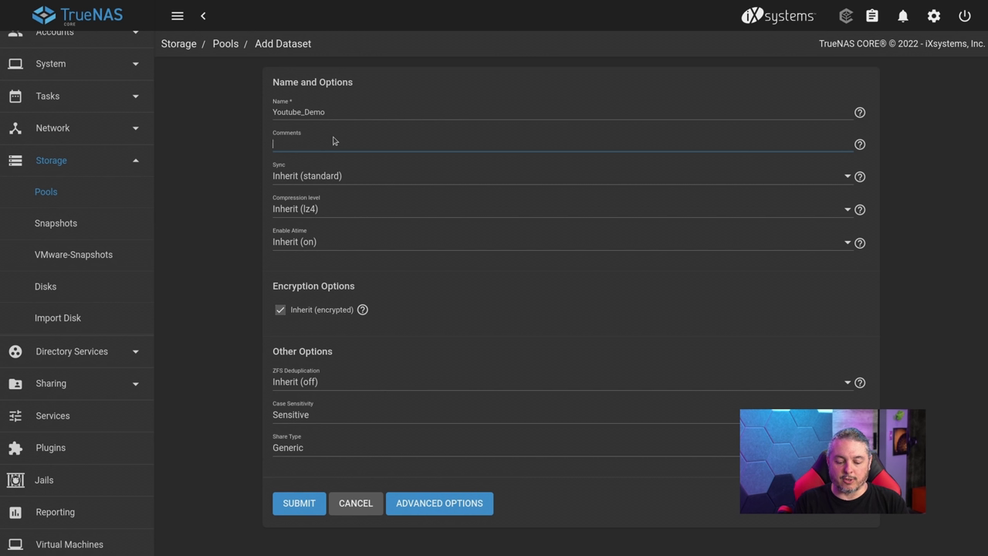
Create the YouTube_Demo dataset with comment 'YouTube Permissions' and SMB share type.
{"action": "type", "text": "You"}
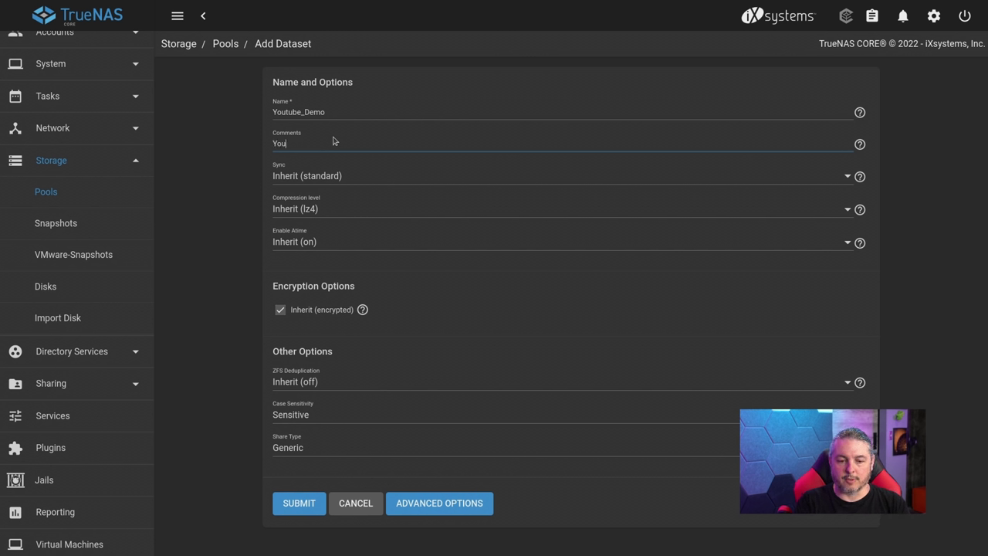
{"action": "type", "text": "Tube"}
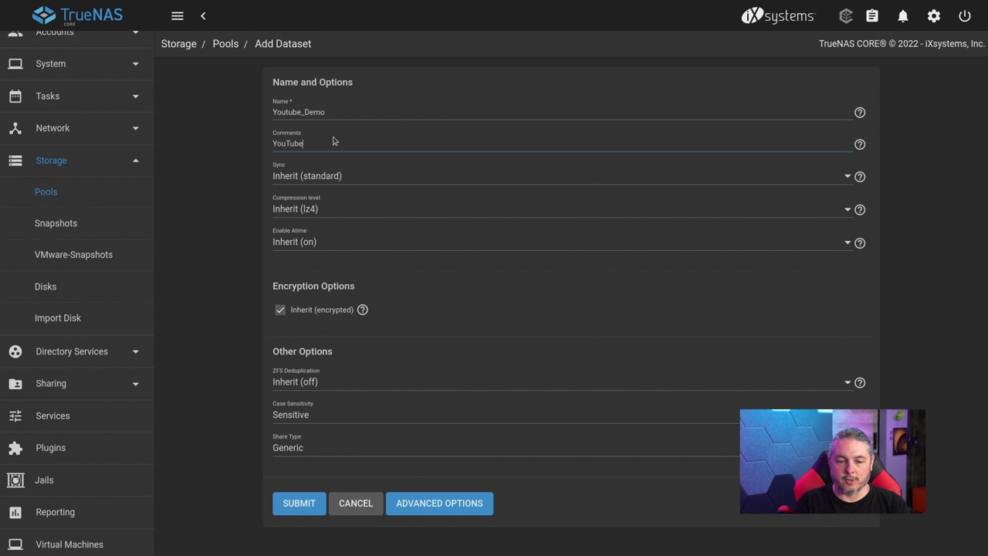
{"action": "type", "text": " Permissions"}
{"action": "left_click", "coordinate": [349, 111]}
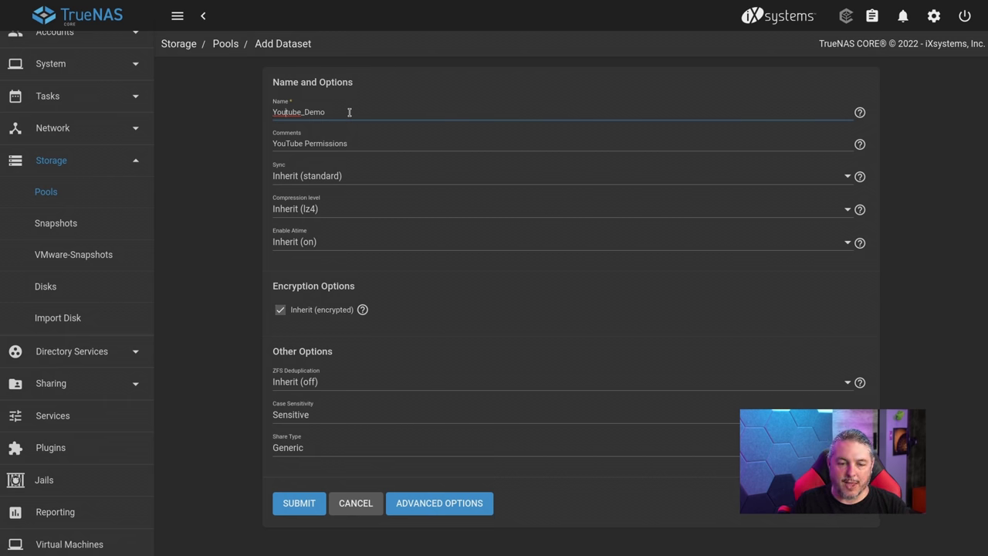
{"action": "type", "text": "T"}
{"action": "left_click", "coordinate": [361, 140]}
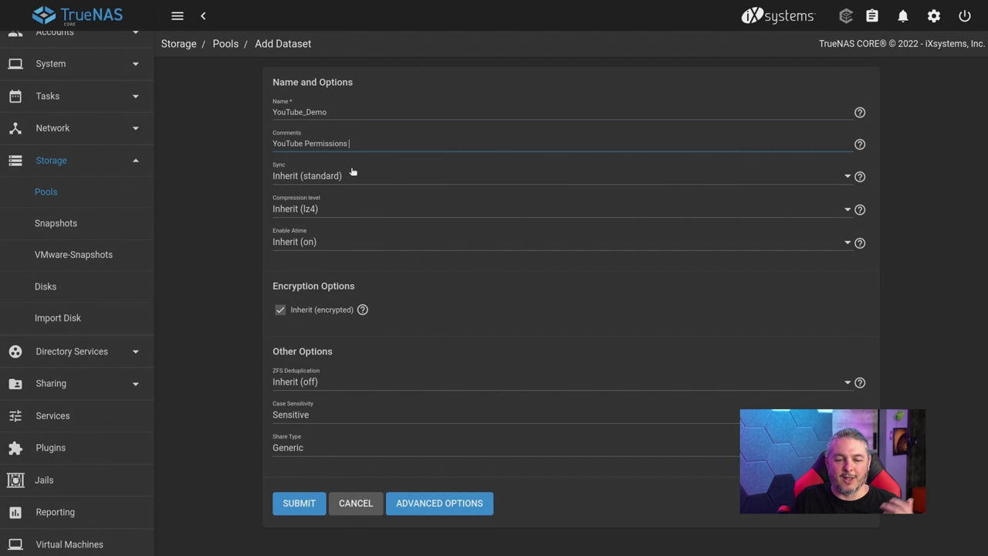
{"action": "left_click", "coordinate": [295, 452]}
{"action": "left_click", "coordinate": [296, 478]}
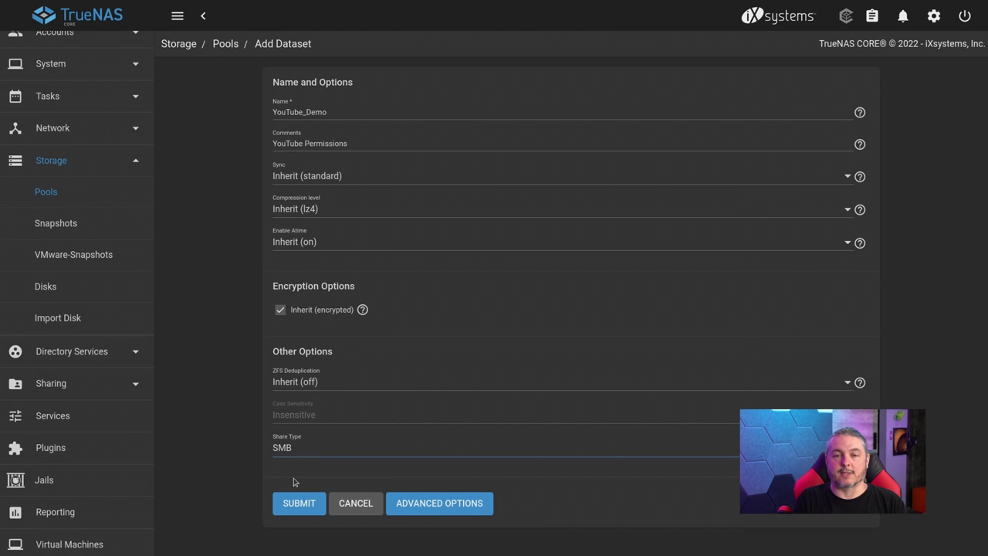
{"action": "left_click", "coordinate": [303, 510]}
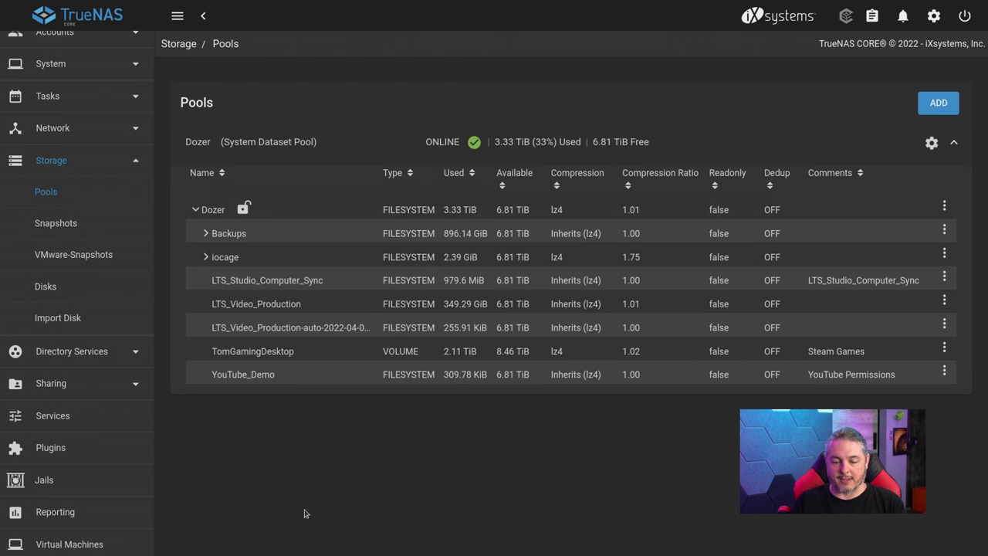
In Edit Permissions, make tom the owning user and Editors the owning group of YouTube_Demo.
{"action": "left_click", "coordinate": [944, 372]}
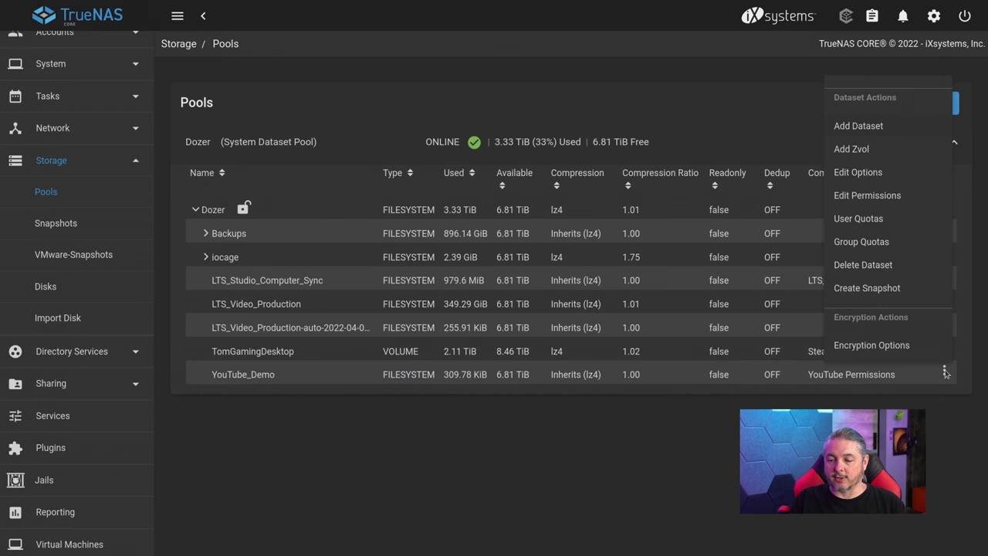
{"action": "left_click", "coordinate": [888, 199]}
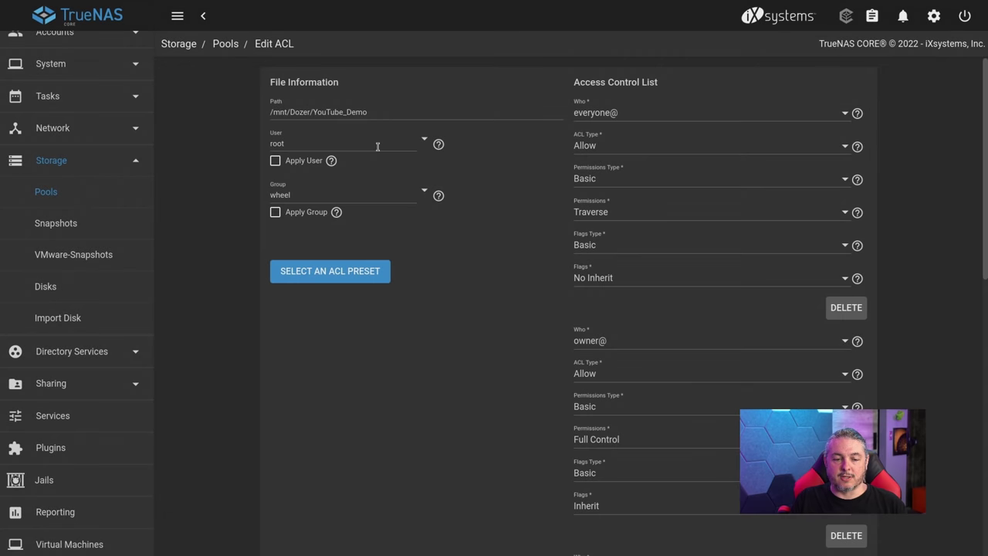
{"action": "double_click", "coordinate": [353, 152]}
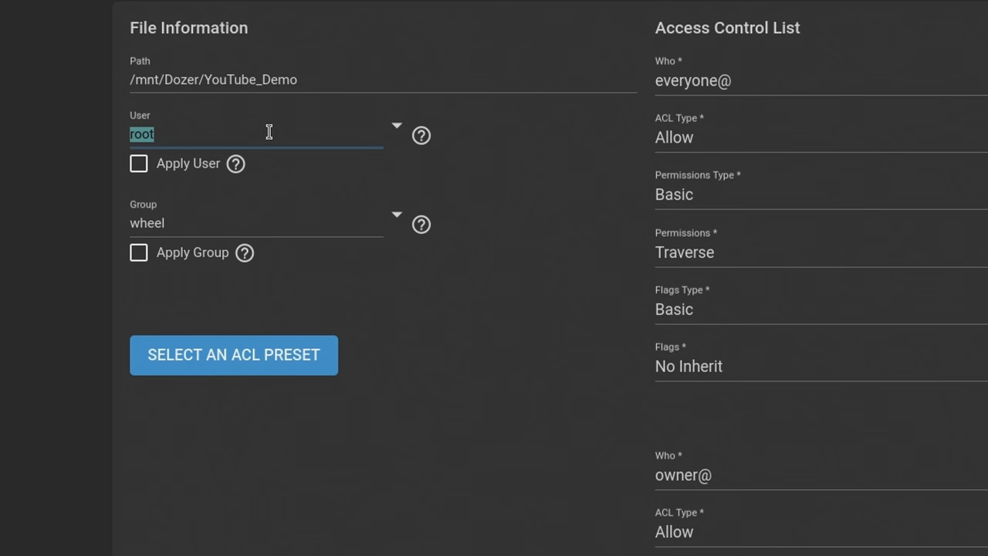
{"action": "type", "text": "to"}
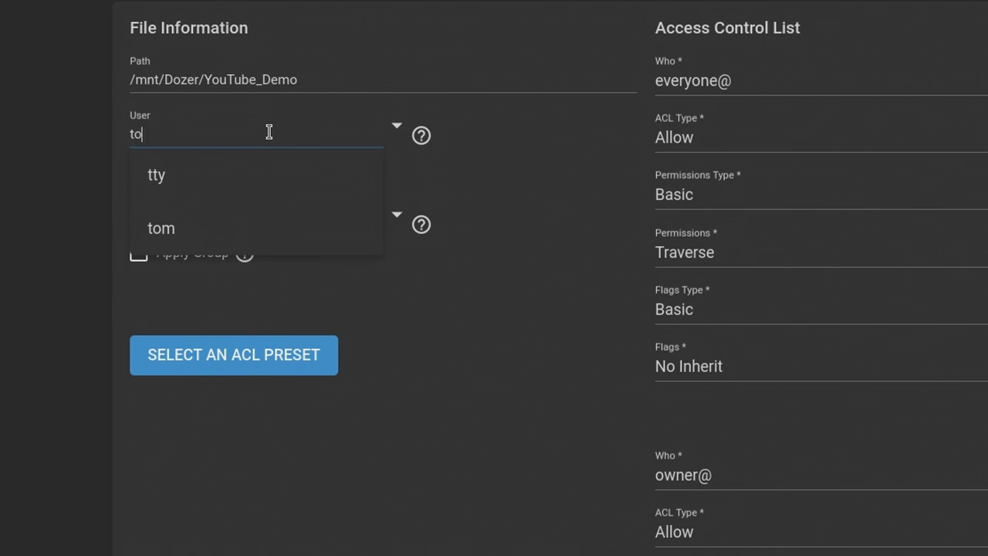
{"action": "left_click", "coordinate": [218, 167]}
{"action": "left_click", "coordinate": [190, 170]}
{"action": "left_click", "coordinate": [182, 223]}
{"action": "type", "text": "Edi"}
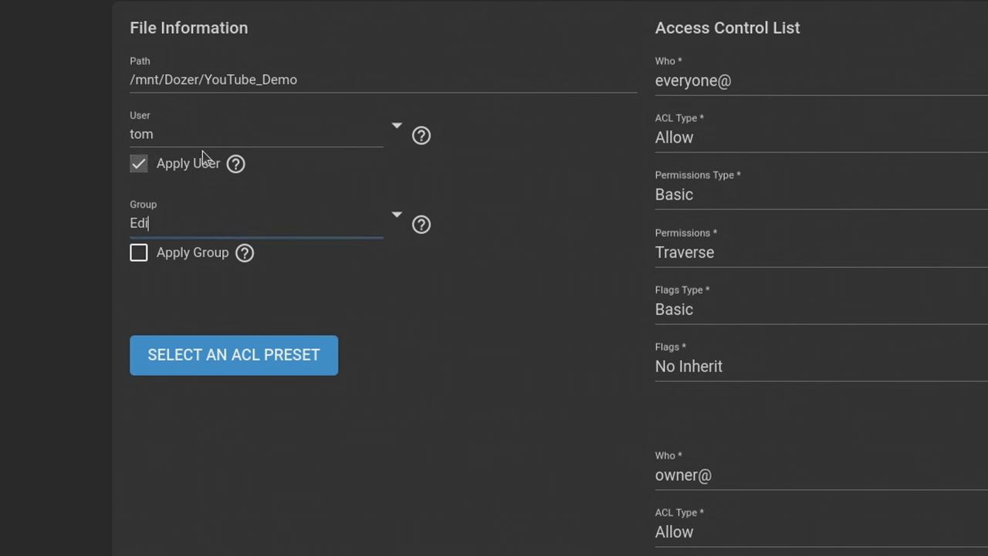
{"action": "left_click", "coordinate": [164, 261]}
{"action": "left_click", "coordinate": [164, 257]}
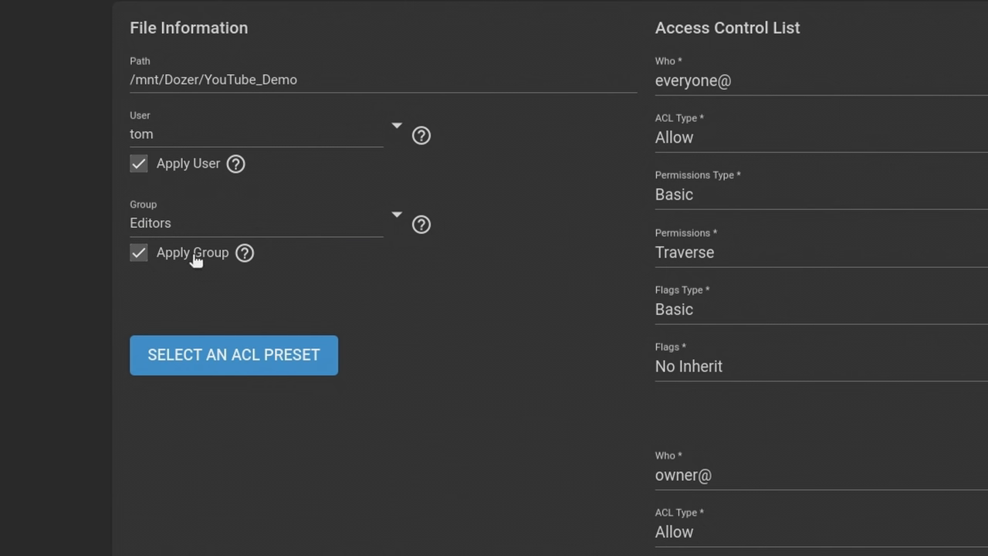
Load the RESTRICTED default ACL preset into the permissions editor.
{"action": "left_click", "coordinate": [236, 367]}
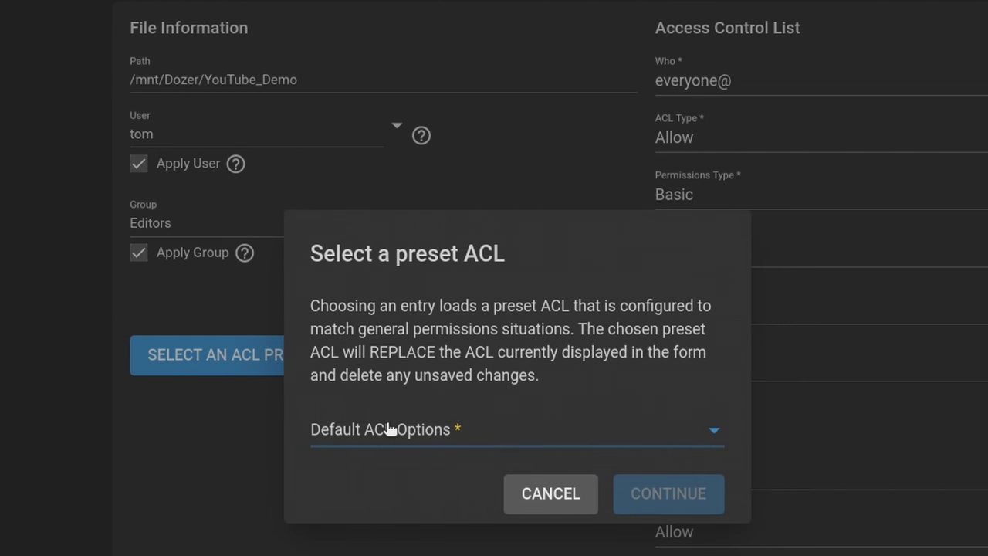
{"action": "left_click", "coordinate": [390, 429]}
{"action": "left_click", "coordinate": [364, 486]}
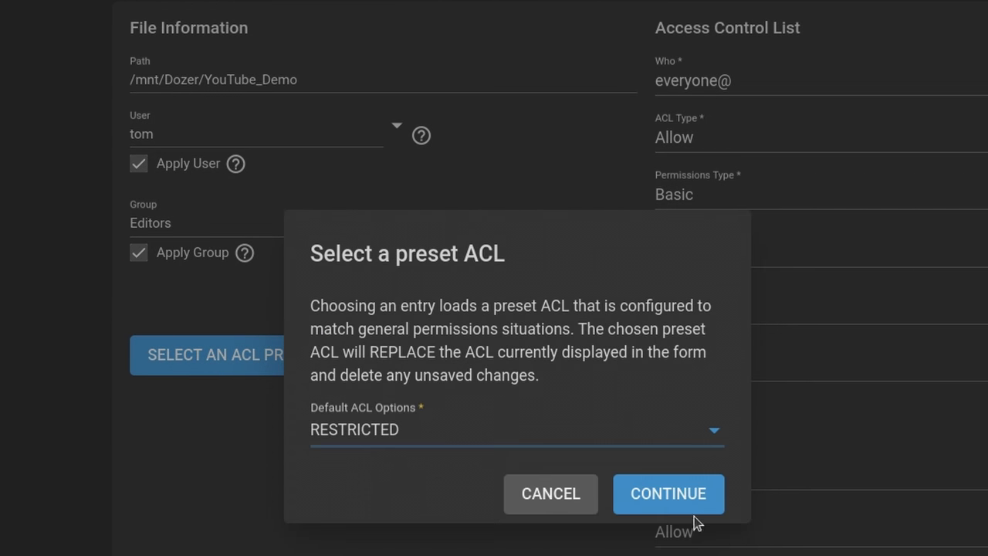
{"action": "left_click", "coordinate": [697, 522]}
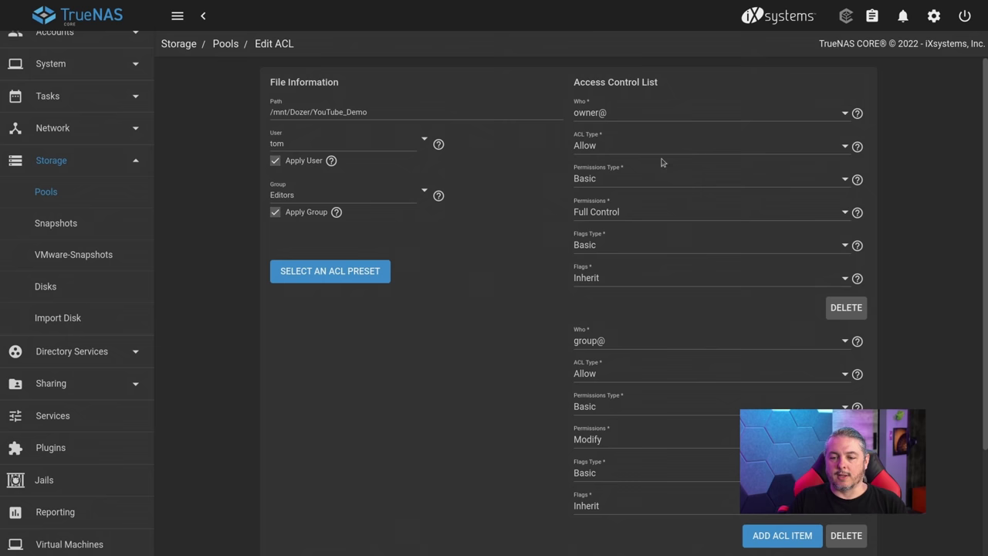
{"action": "scroll", "coordinate": [798, 131], "scroll_direction": "down", "scroll_amount": 3}
Enable recursive permissions, confirm the warning, and save the ACL to YouTube_Demo.
{"action": "scroll", "coordinate": [713, 200], "scroll_direction": "up", "scroll_amount": 3}
{"action": "scroll", "coordinate": [723, 369], "scroll_direction": "down", "scroll_amount": 3}
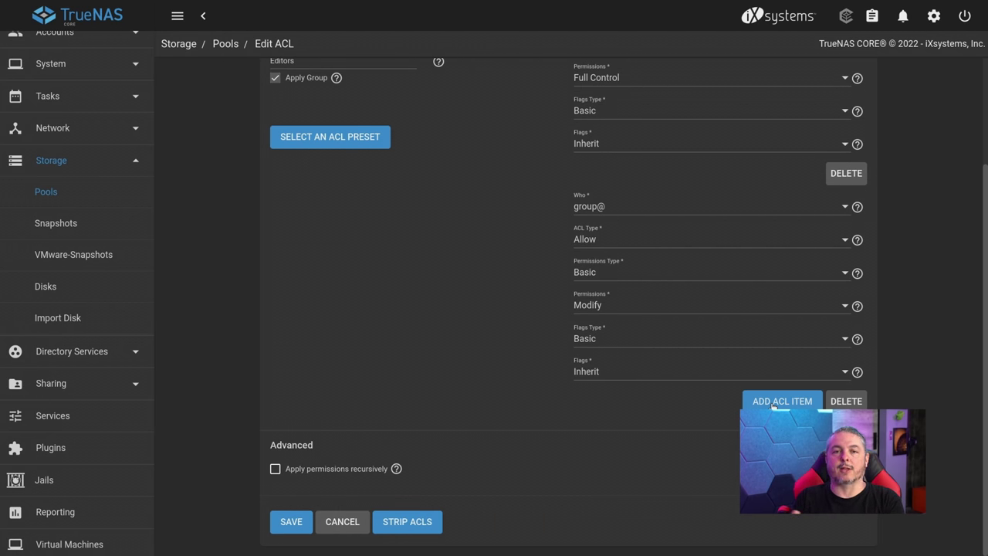
{"action": "scroll", "coordinate": [455, 108], "scroll_direction": "up", "scroll_amount": 3}
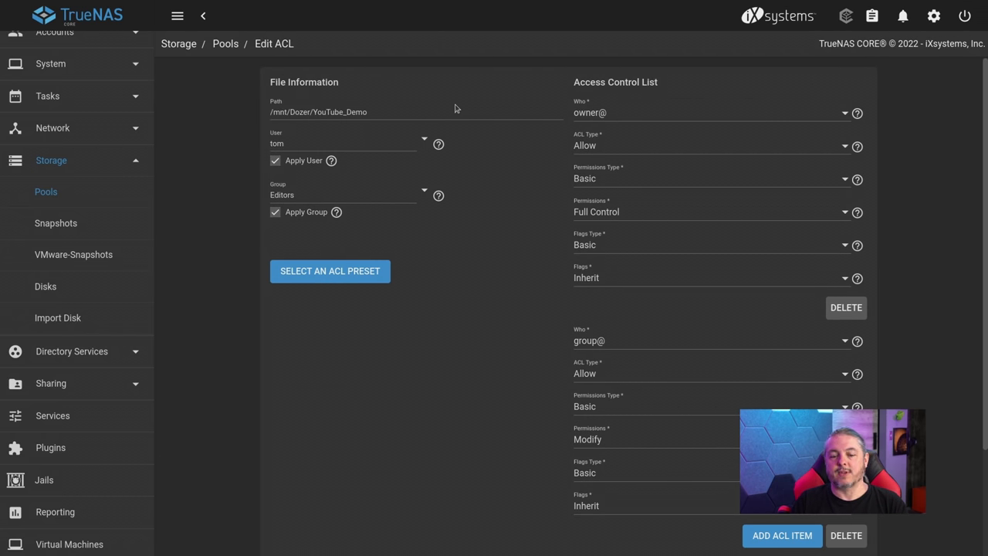
{"action": "scroll", "coordinate": [456, 108], "scroll_direction": "down", "scroll_amount": 3}
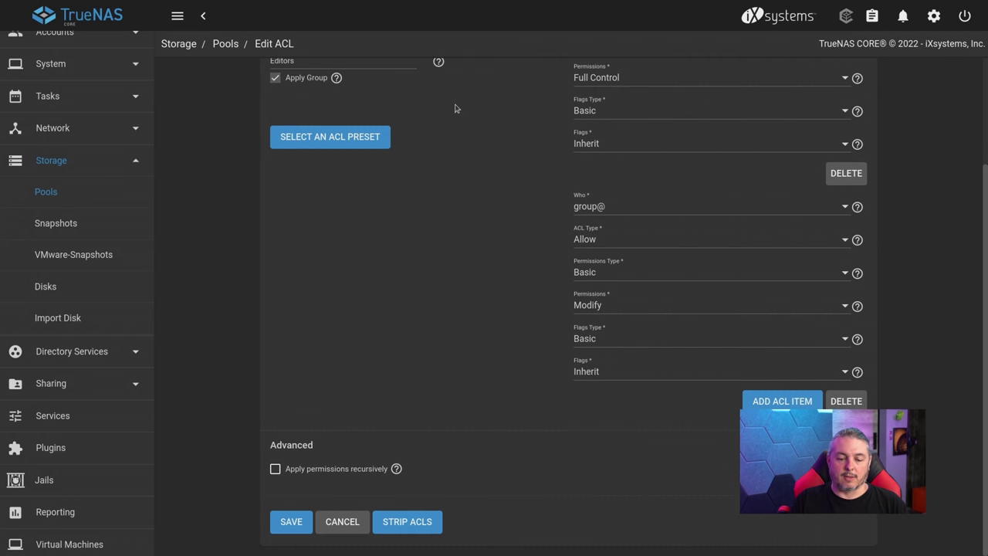
{"action": "left_click", "coordinate": [327, 467]}
{"action": "left_click", "coordinate": [323, 315]}
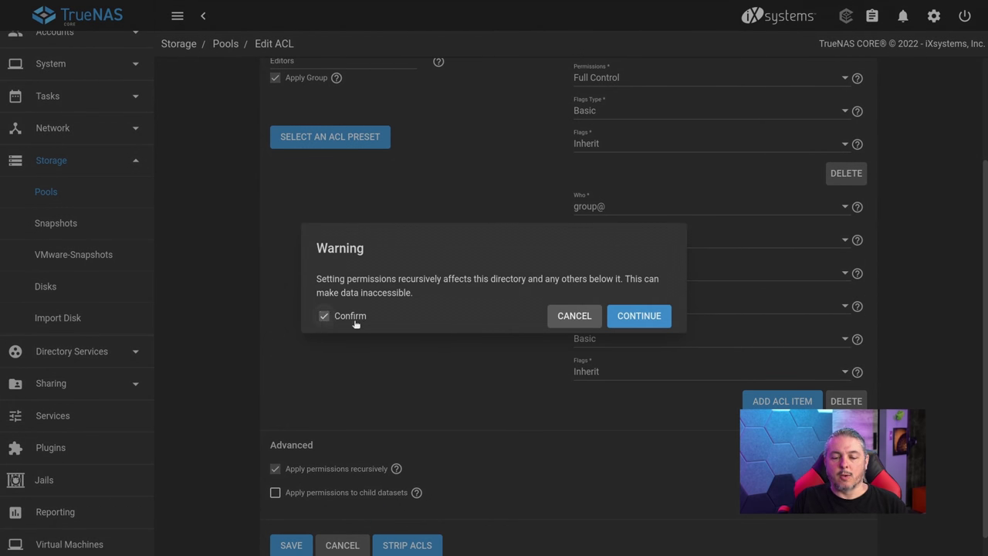
{"action": "left_click", "coordinate": [638, 317]}
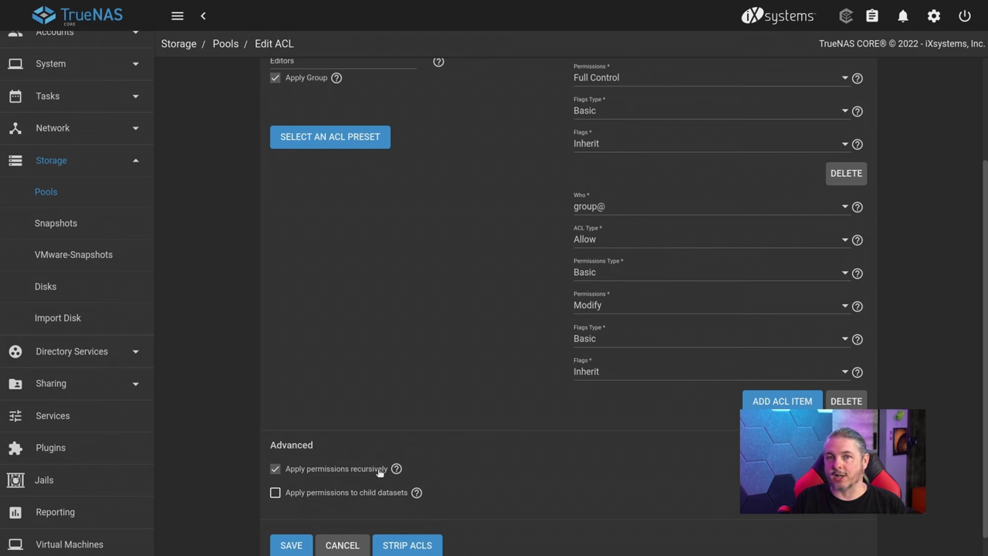
{"action": "scroll", "coordinate": [327, 483], "scroll_direction": "down", "scroll_amount": 1}
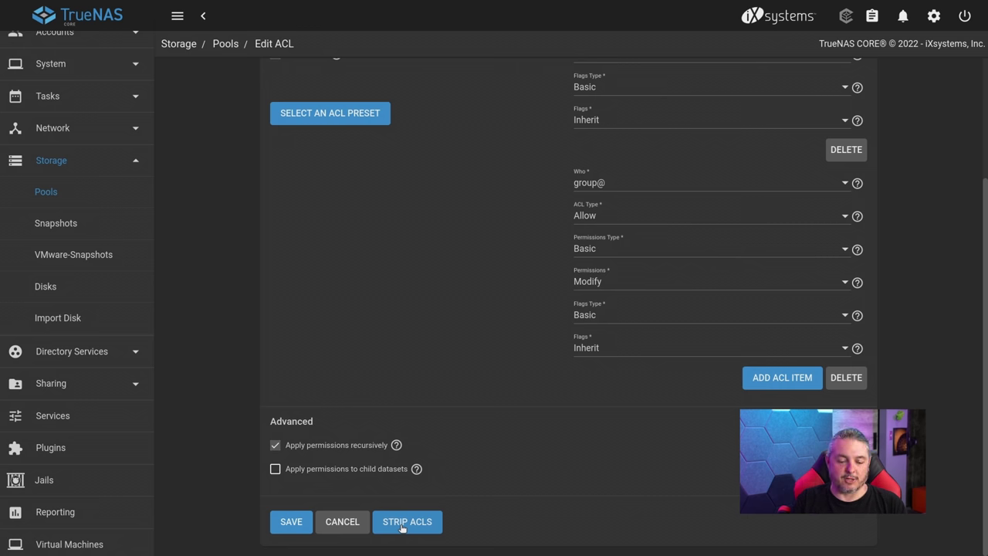
{"action": "left_click", "coordinate": [286, 529]}
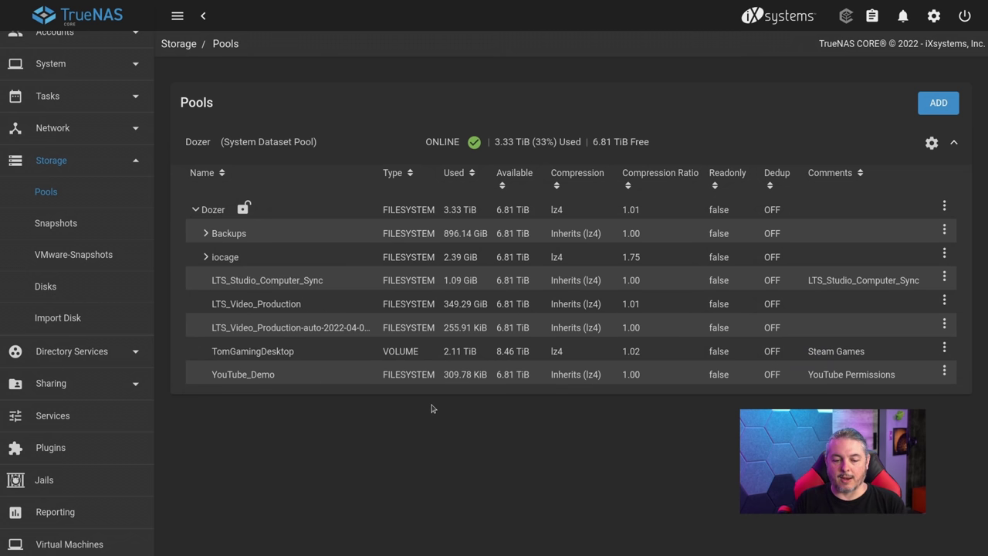
Go to Tasks > Periodic Snapshot Tasks to view the existing snapshot tasks.
{"action": "left_click", "coordinate": [827, 374]}
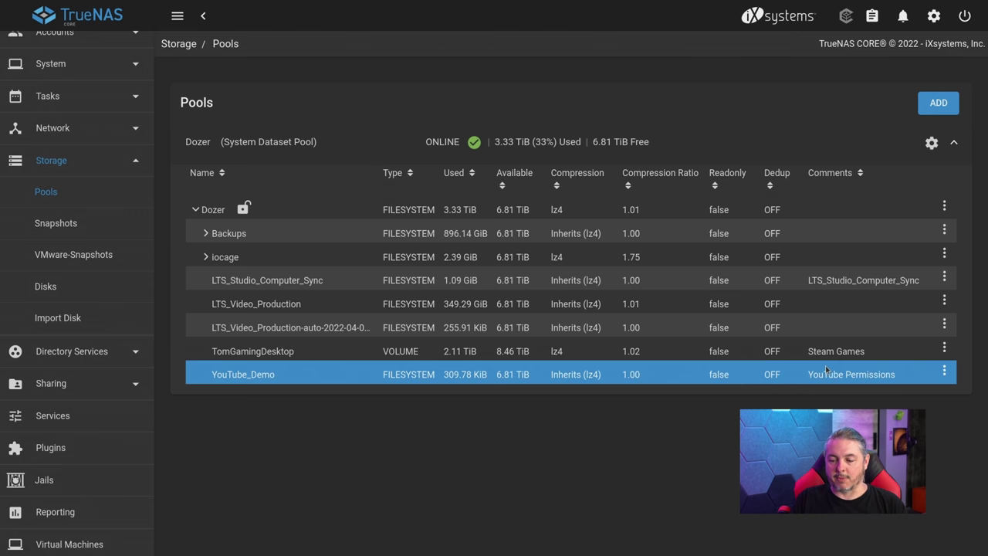
{"action": "left_click", "coordinate": [343, 328]}
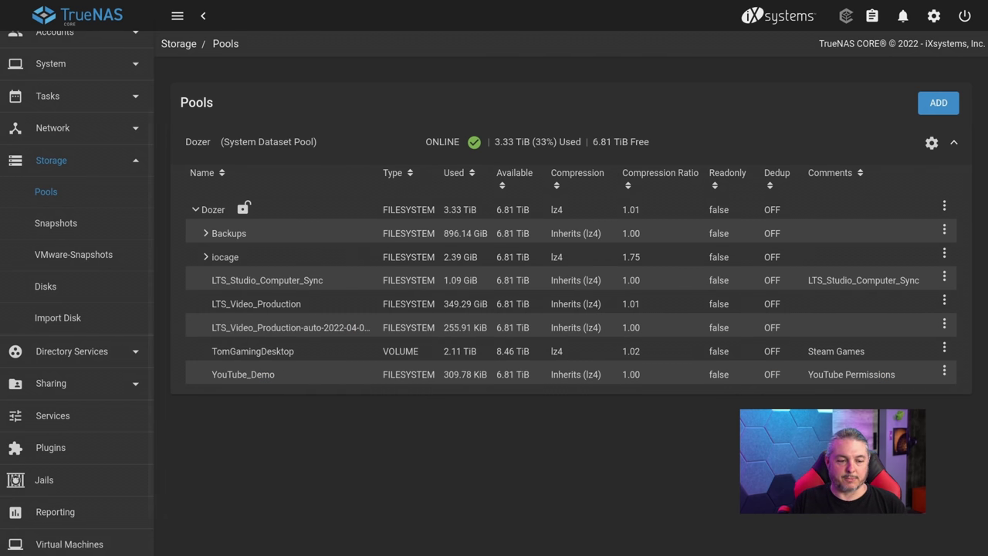
{"action": "scroll", "coordinate": [53, 178], "scroll_direction": "up", "scroll_amount": 1}
{"action": "left_click", "coordinate": [67, 197]}
{"action": "scroll", "coordinate": [74, 210], "scroll_direction": "down", "scroll_amount": 2}
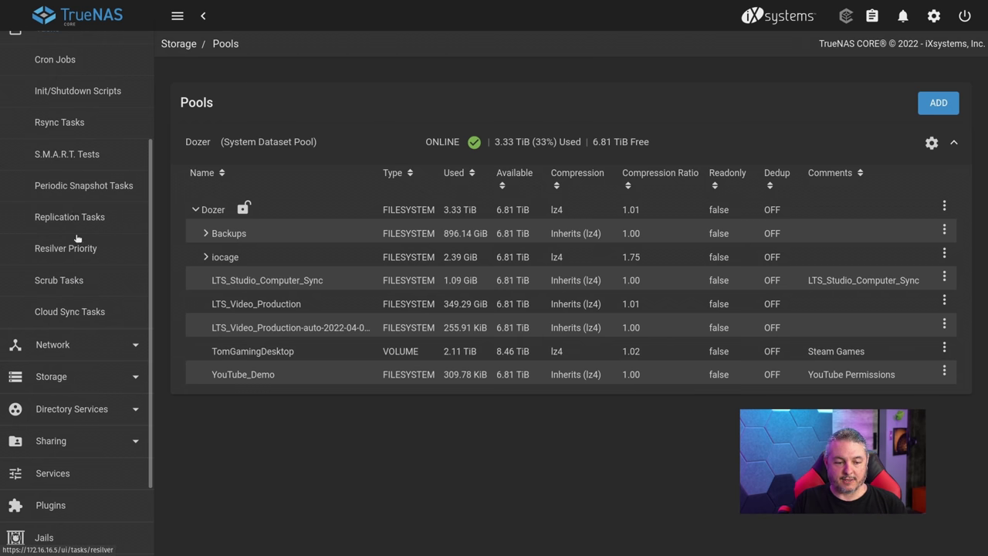
{"action": "left_click", "coordinate": [102, 189]}
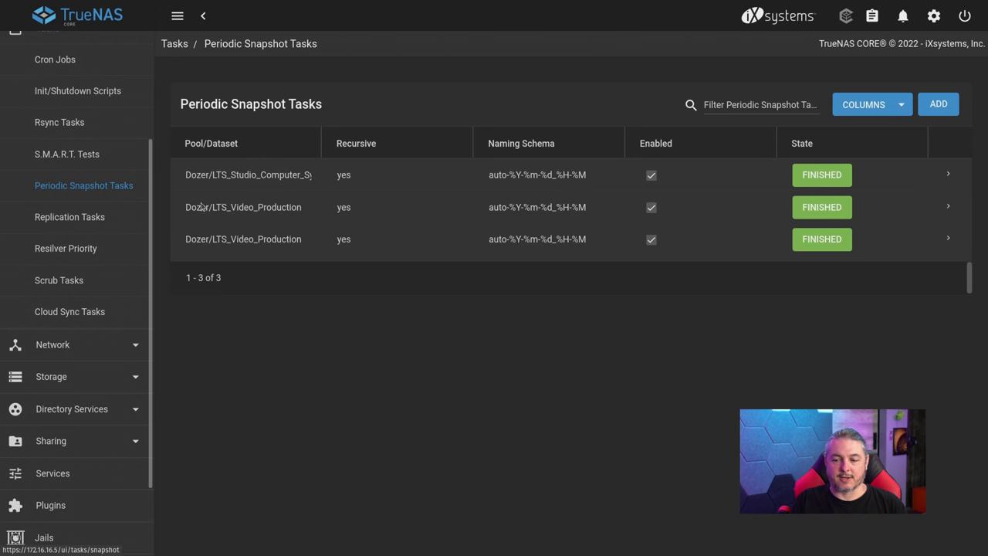
Add a snapshot task for Dozer/YouTube_Demo with snapshot lifetime changed to 2 HOURS.
{"action": "left_click", "coordinate": [946, 104]}
{"action": "left_click", "coordinate": [337, 120]}
{"action": "scroll", "coordinate": [348, 280], "scroll_direction": "down", "scroll_amount": 2}
{"action": "left_click", "coordinate": [349, 280]}
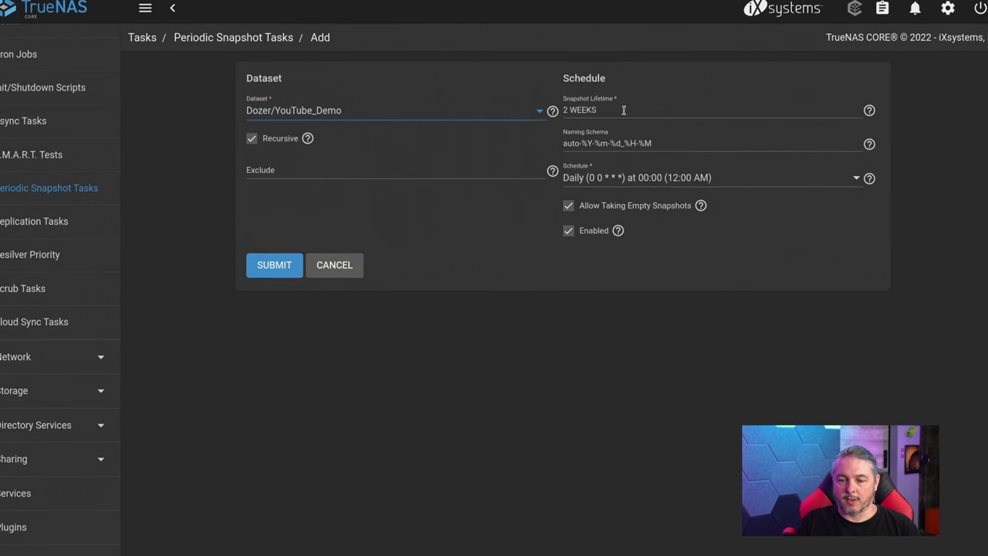
{"action": "left_click", "coordinate": [629, 111]}
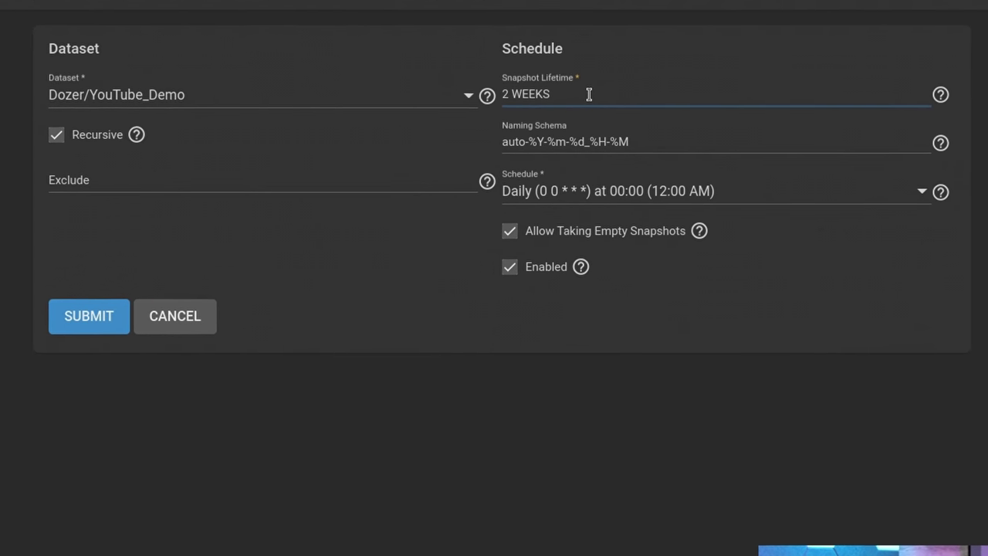
{"action": "key", "text": "Home"}
{"action": "key", "text": "Right"}
{"action": "key", "text": "shift+End"}
{"action": "type", "text": "HOURS"}
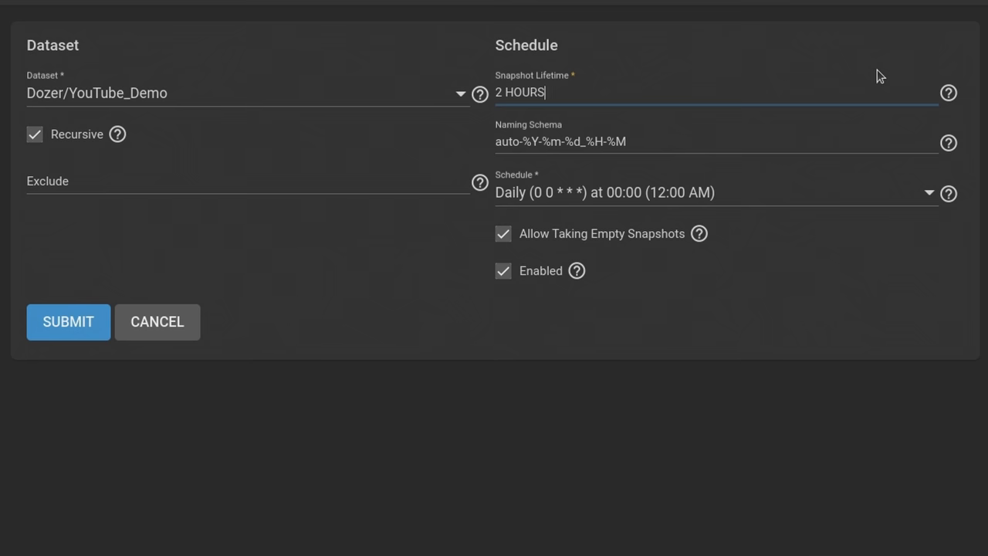
Set the task schedule to Custom with * for minutes and hours (* * * * *).
{"action": "left_click", "coordinate": [615, 207]}
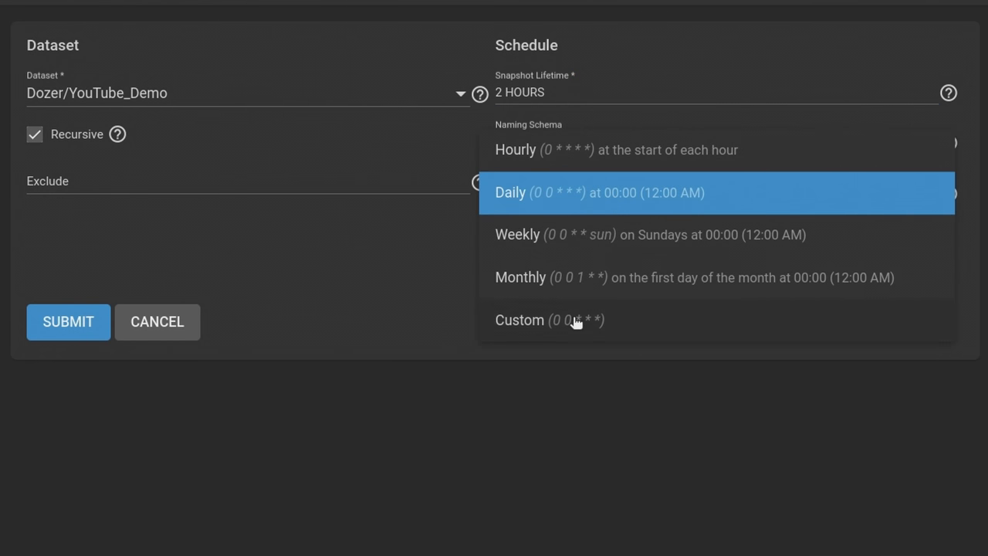
{"action": "left_click", "coordinate": [575, 322]}
{"action": "left_click_drag", "start_coordinate": [456, 236], "coordinate": [406, 242]}
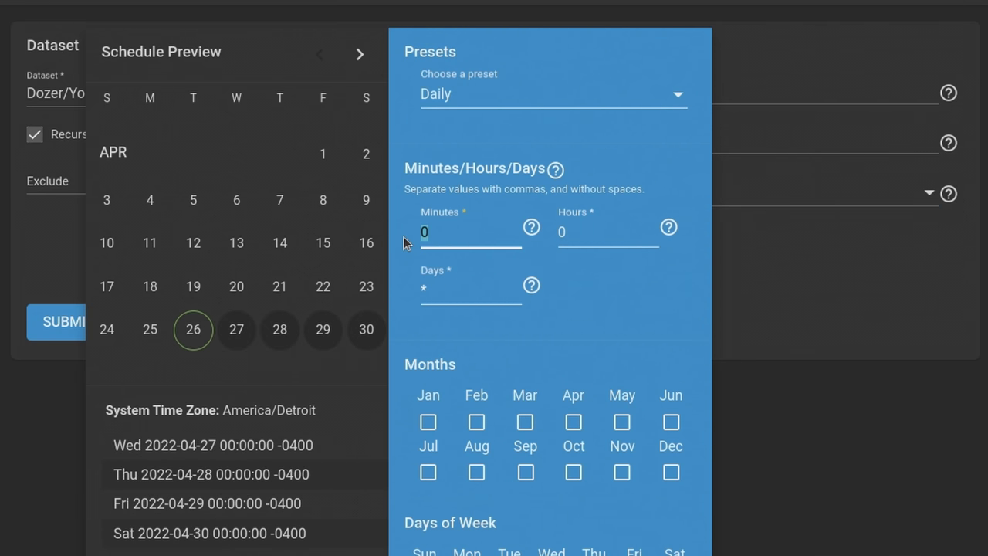
{"action": "type", "text": "*"}
{"action": "key", "text": "Tab"}
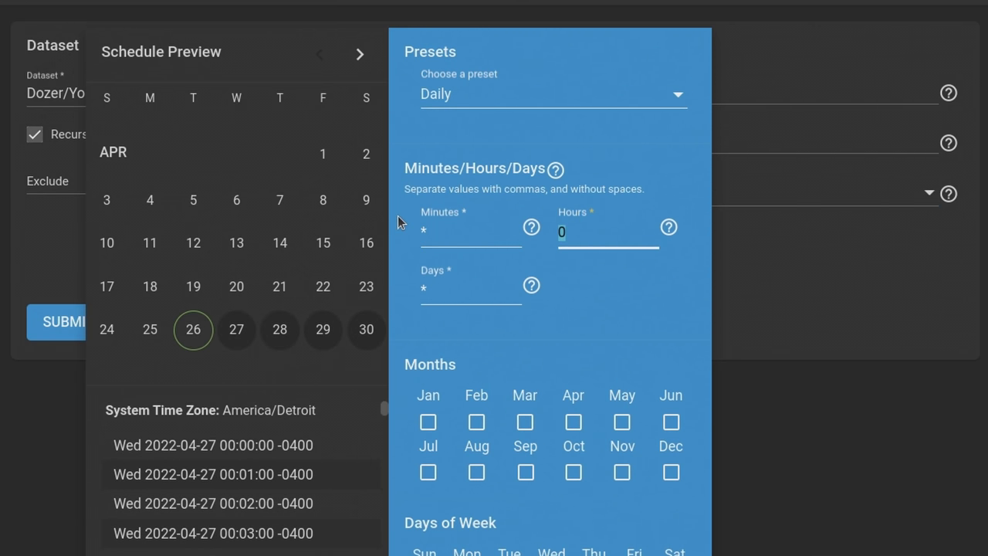
{"action": "type", "text": "*"}
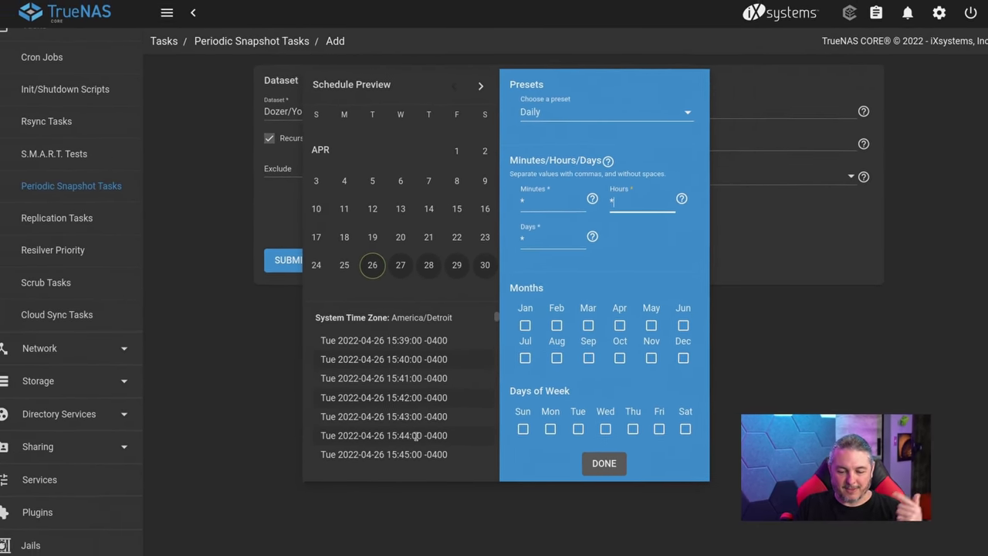
{"action": "left_click", "coordinate": [604, 463]}
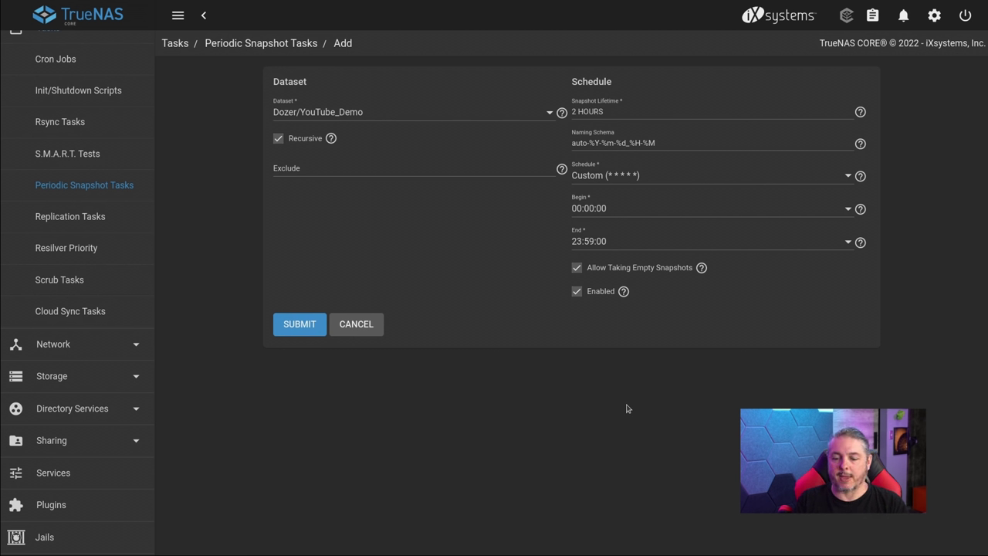
Turn off empty snapshots, submit the task, and inspect the YouTube_Demo row in the list.
{"action": "left_click", "coordinate": [592, 272]}
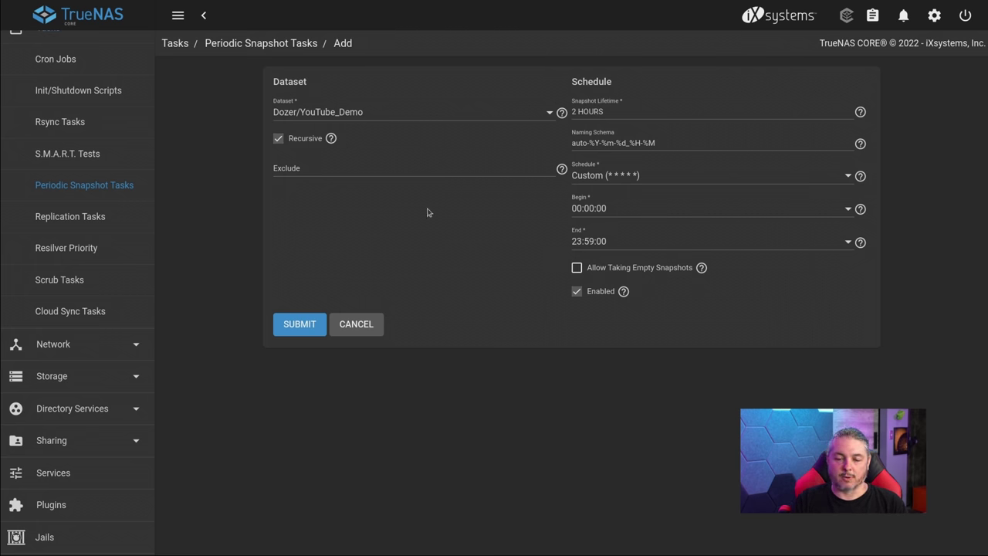
{"action": "left_click", "coordinate": [298, 331]}
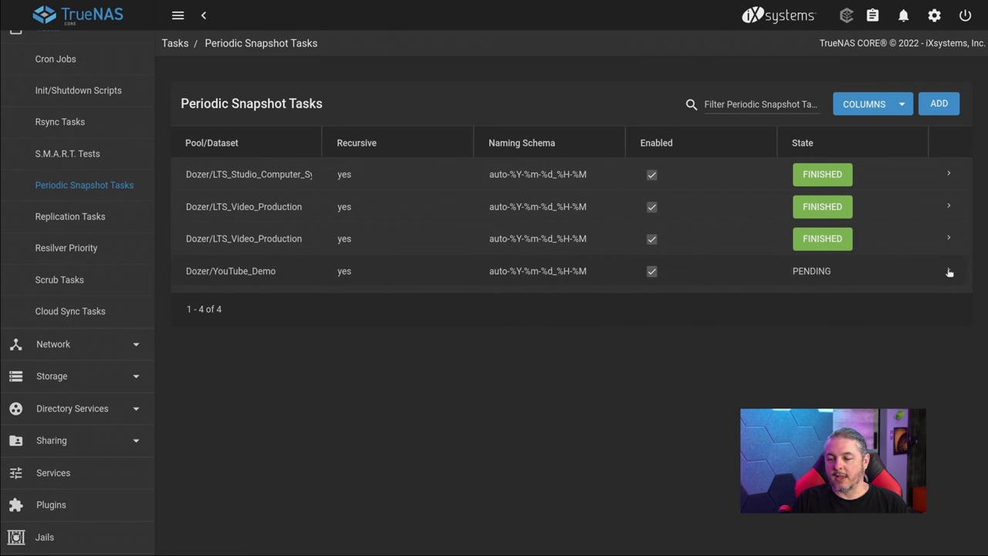
{"action": "left_click", "coordinate": [948, 272]}
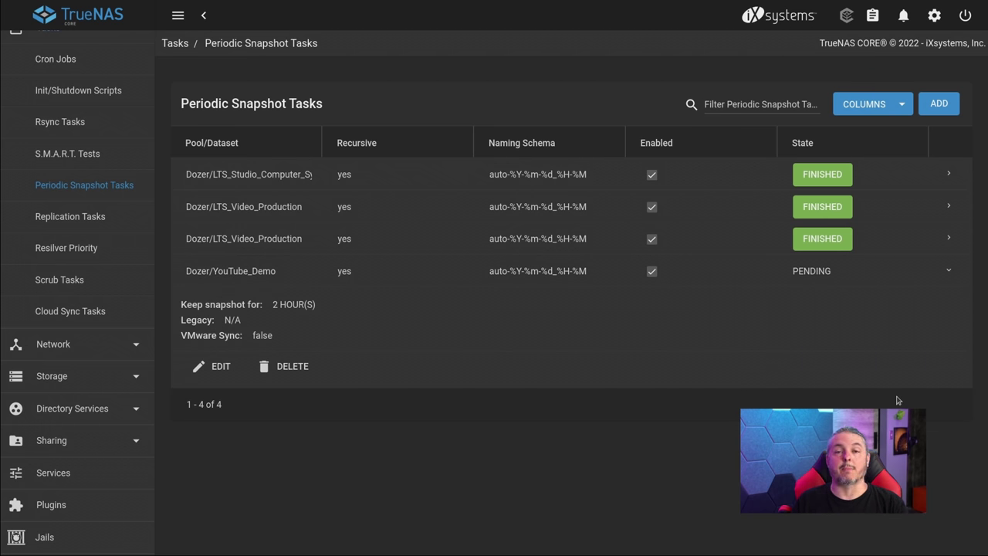
{"action": "left_click", "coordinate": [948, 271]}
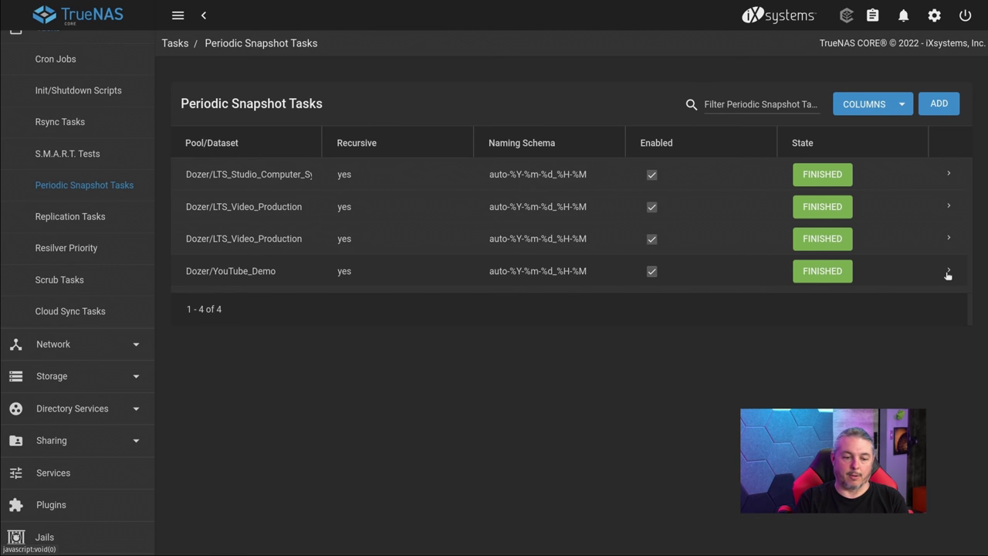
{"action": "scroll", "coordinate": [92, 401], "scroll_direction": "down", "scroll_amount": 3}
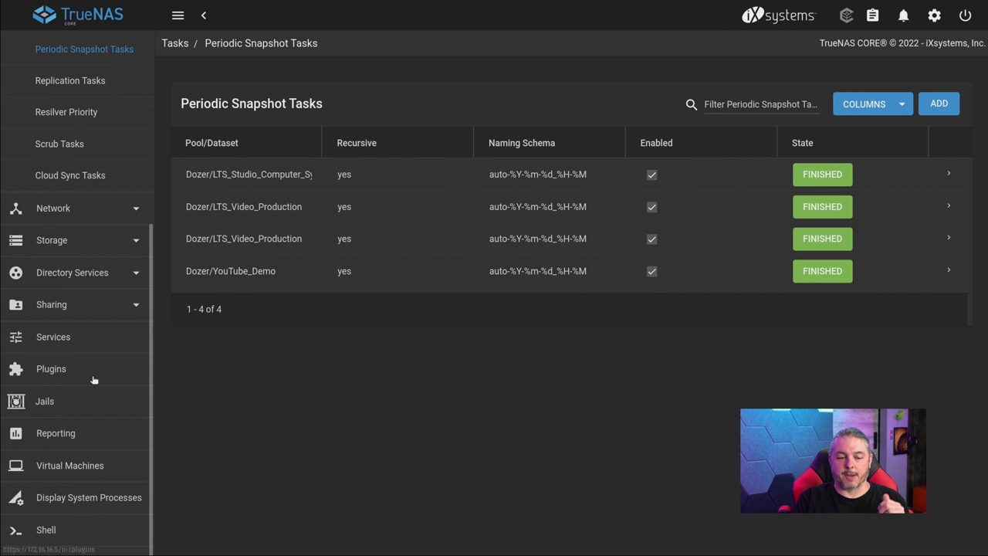
Under Sharing > Windows Shares (SMB), add a new share and reveal its advanced options.
{"action": "left_click", "coordinate": [93, 308]}
{"action": "scroll", "coordinate": [92, 312], "scroll_direction": "down", "scroll_amount": 3}
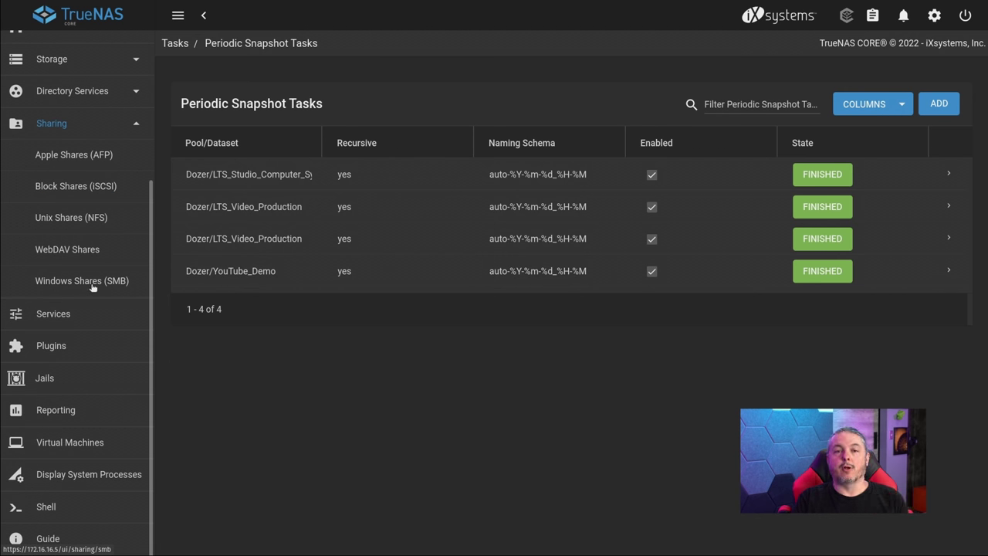
{"action": "left_click", "coordinate": [91, 284]}
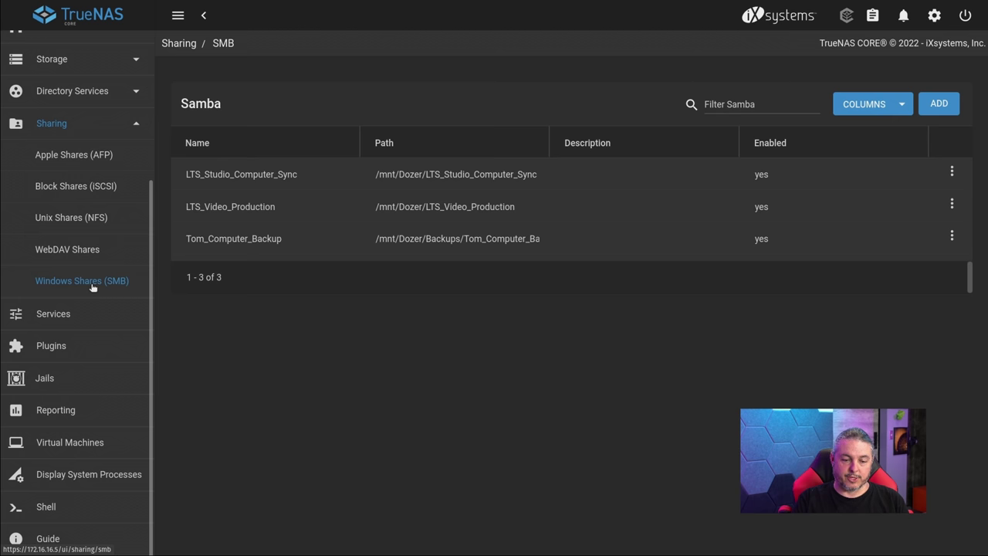
{"action": "left_click", "coordinate": [940, 107]}
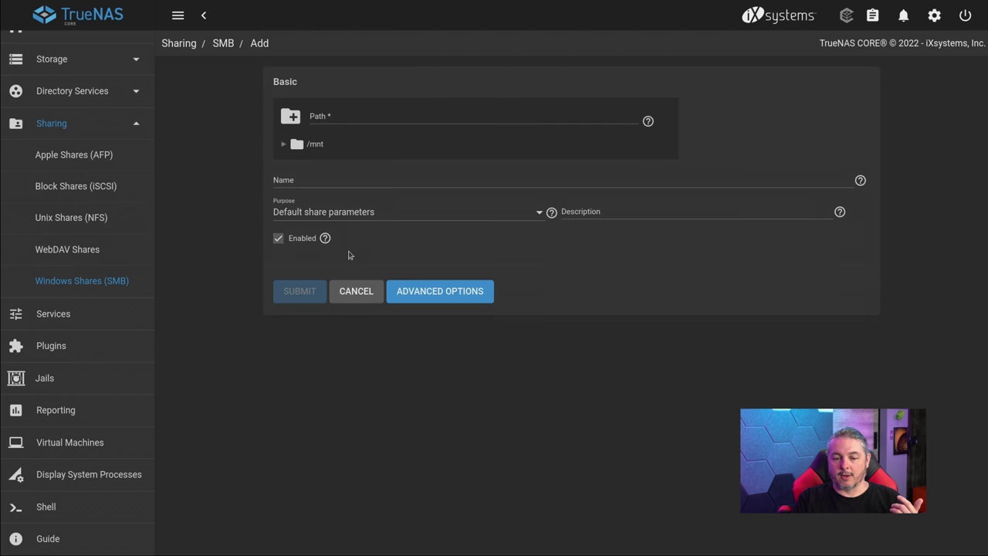
{"action": "left_click", "coordinate": [419, 291]}
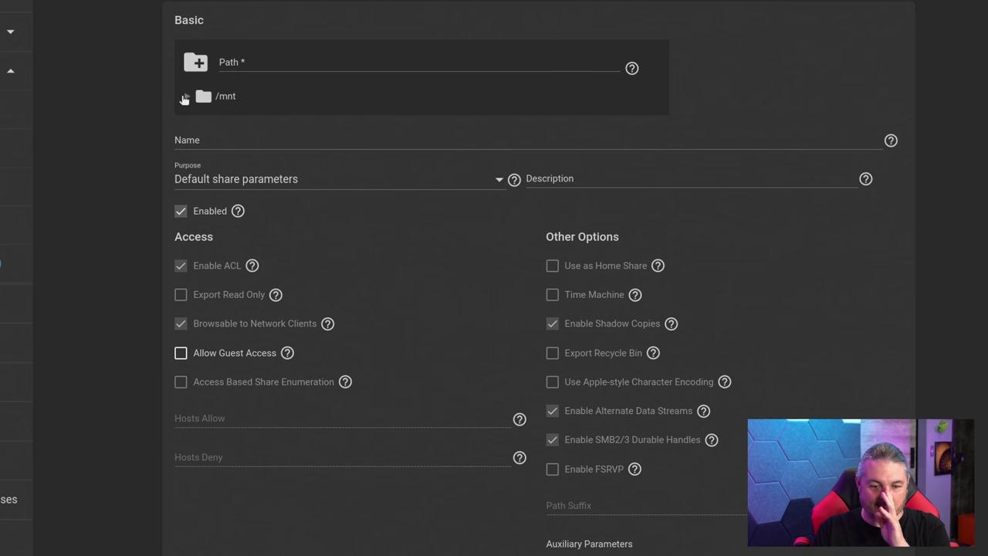
Set the share path to /mnt/Dozer/YouTube_Demo and submit with shadow copies enabled.
{"action": "left_click", "coordinate": [185, 96]}
{"action": "left_click", "coordinate": [202, 120]}
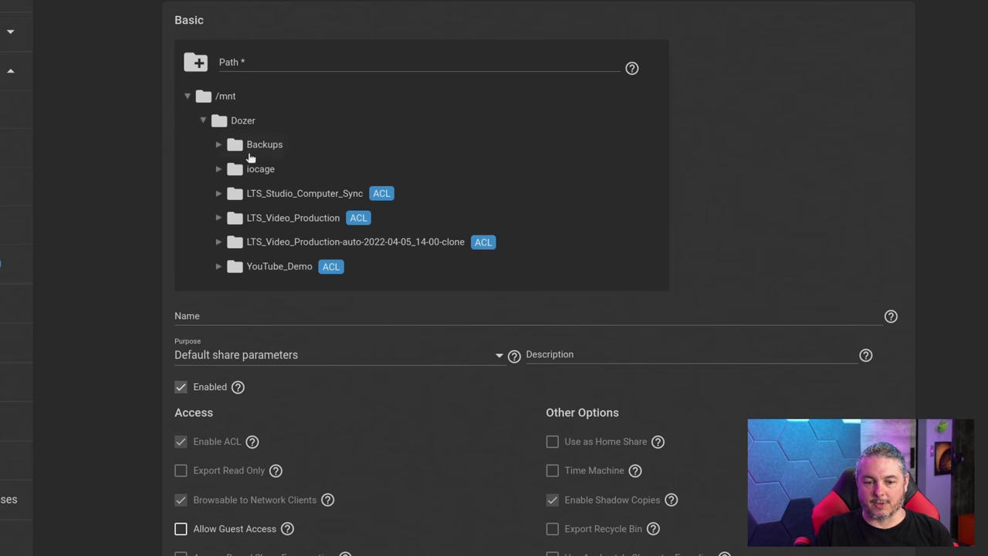
{"action": "left_click", "coordinate": [280, 266]}
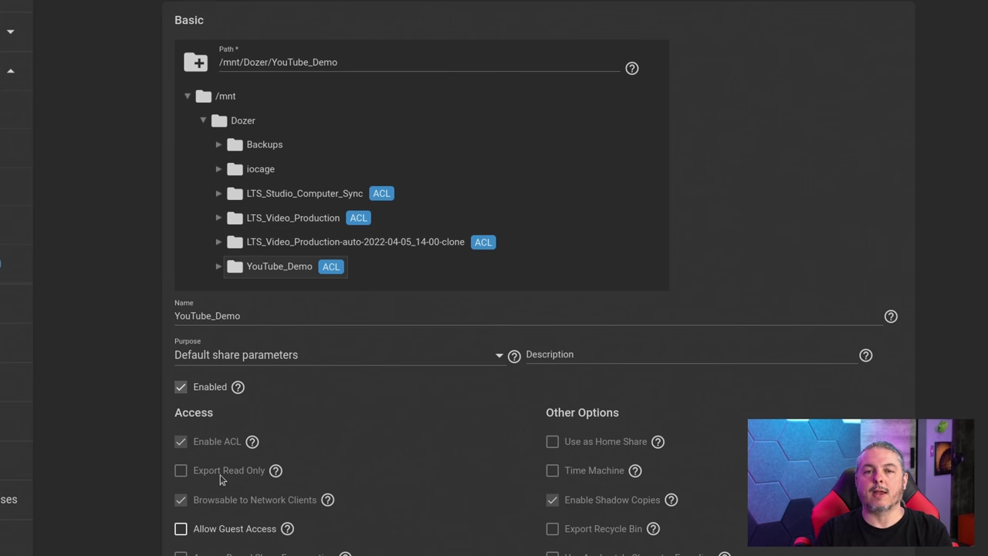
{"action": "scroll", "coordinate": [375, 514], "scroll_direction": "down", "scroll_amount": 3}
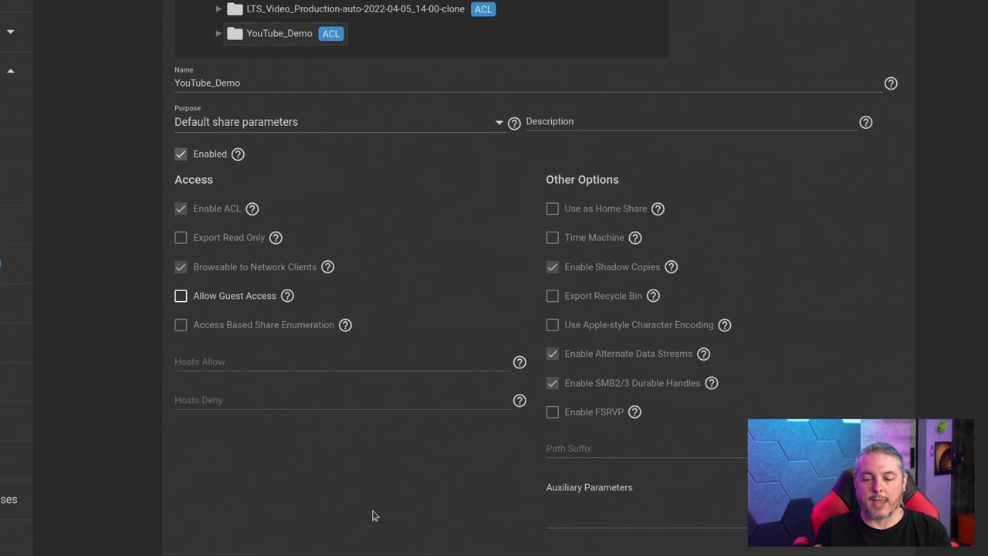
{"action": "scroll", "coordinate": [372, 515], "scroll_direction": "down", "scroll_amount": 1}
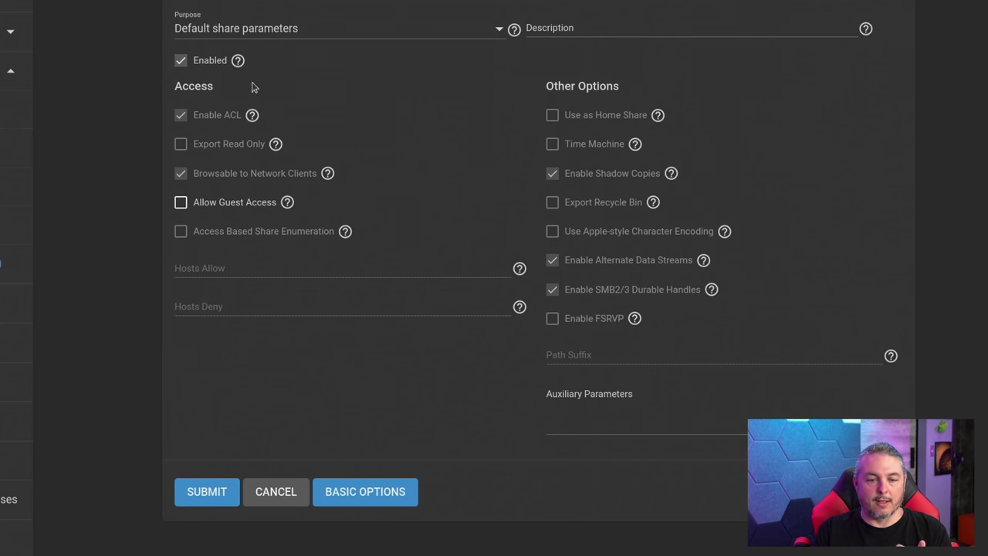
{"action": "scroll", "coordinate": [216, 74], "scroll_direction": "up", "scroll_amount": 1}
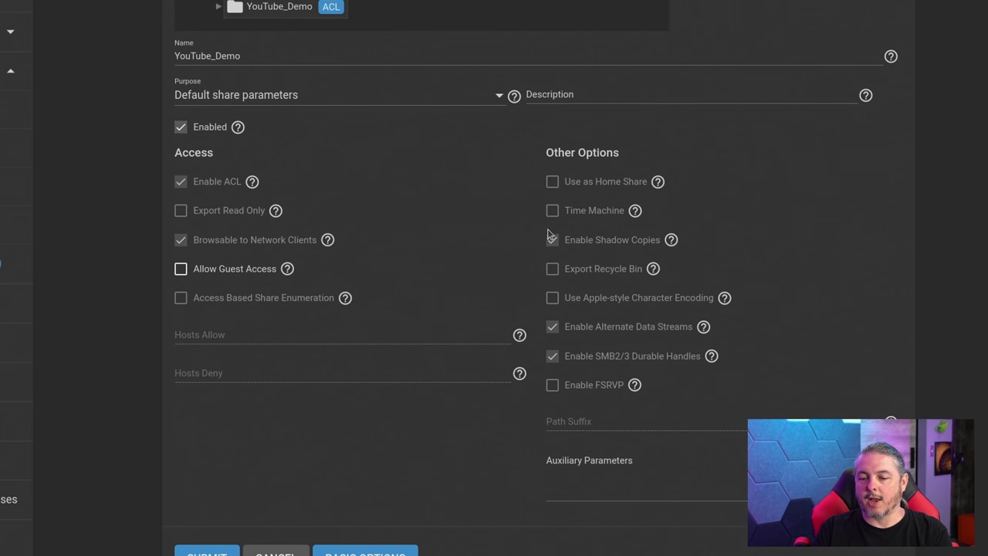
{"action": "scroll", "coordinate": [603, 239], "scroll_direction": "down", "scroll_amount": 1}
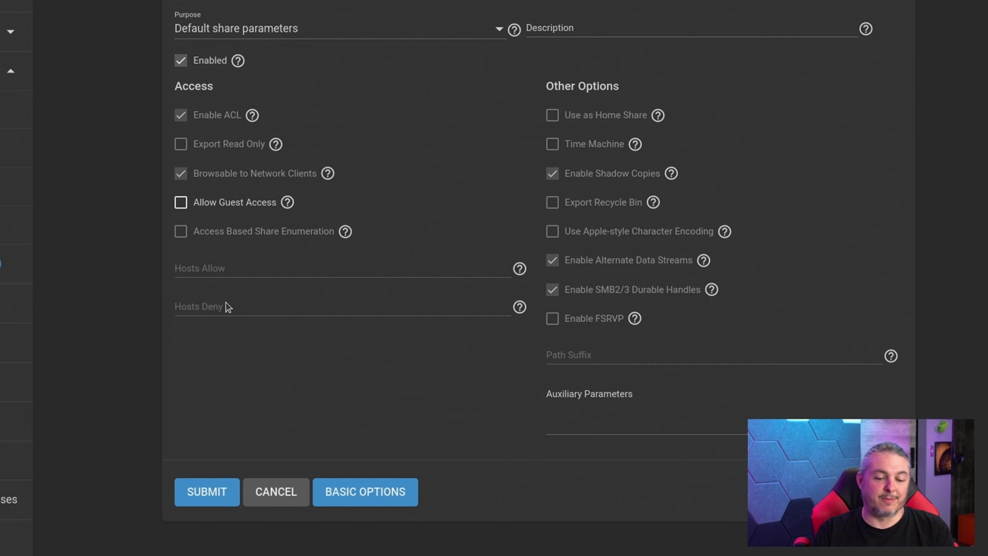
{"action": "left_click", "coordinate": [201, 502]}
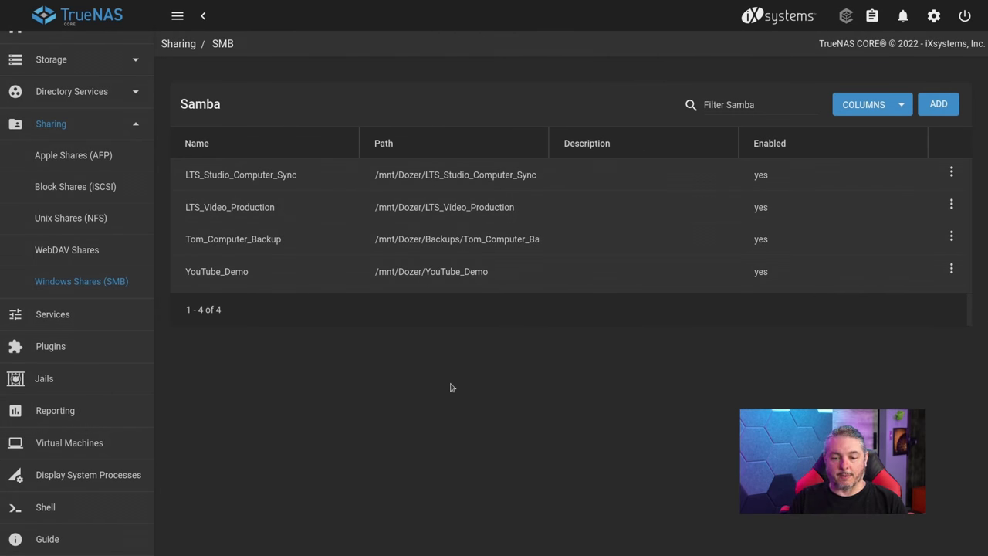
Switch to the Windows 10 VM and sign in with the PIN.
{"action": "key", "text": "super"}
{"action": "left_click", "coordinate": [425, 353]}
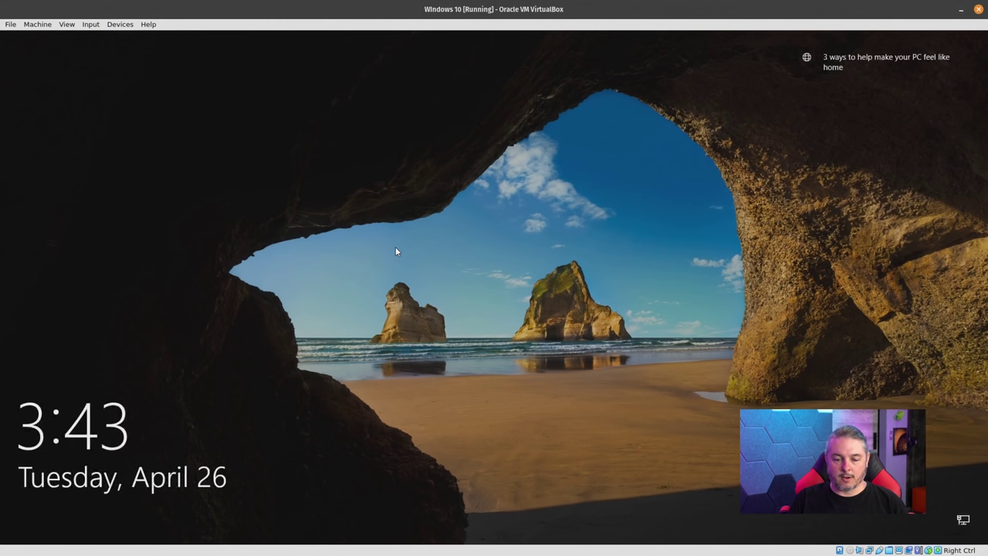
{"action": "left_click", "coordinate": [395, 252]}
{"action": "type", "text": "*****"}
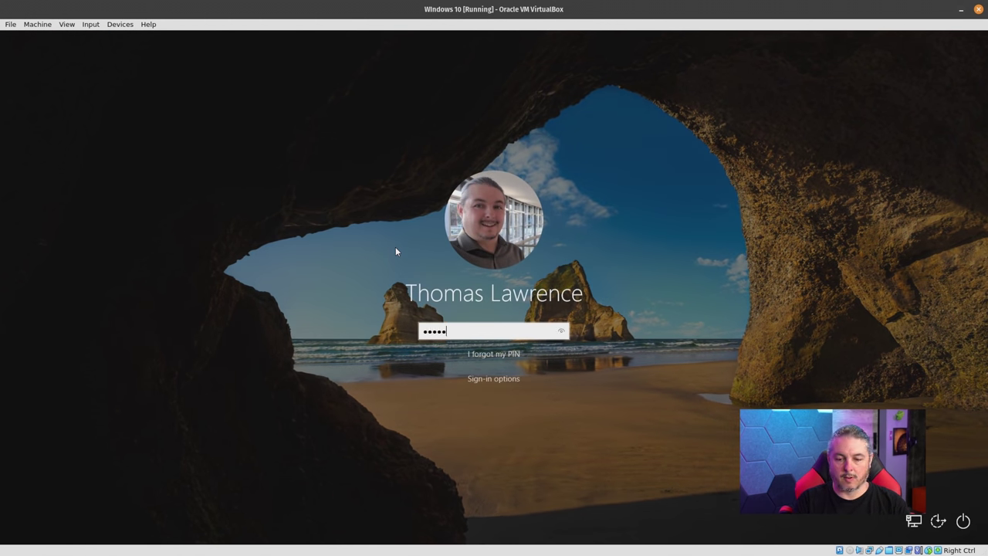
{"action": "key", "text": "Return"}
Open the TrueNAS shortcut and log in with the share user's name and password.
{"action": "double_click", "coordinate": [21, 314]}
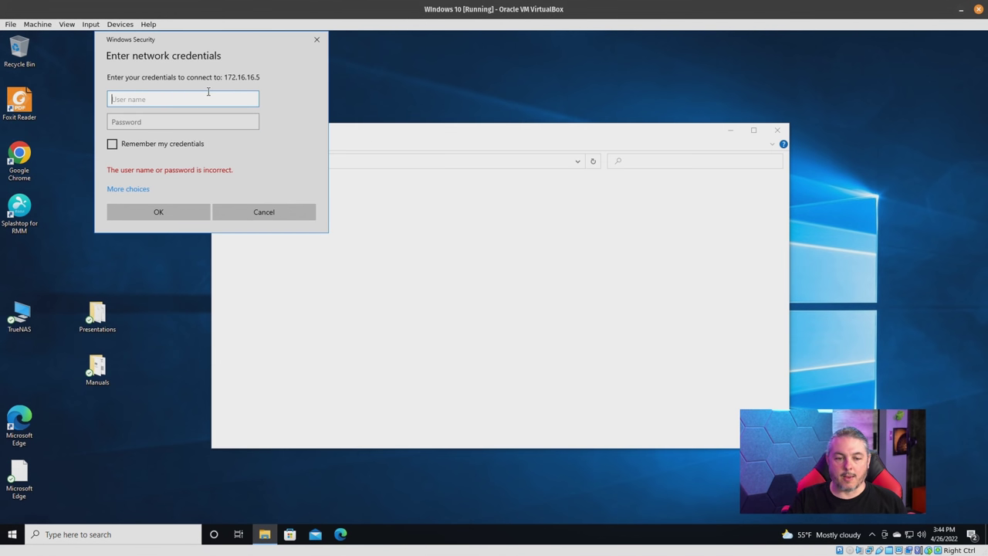
{"action": "type", "text": "tom"}
{"action": "key", "text": "Tab"}
{"action": "type", "text": "•••••••••••"}
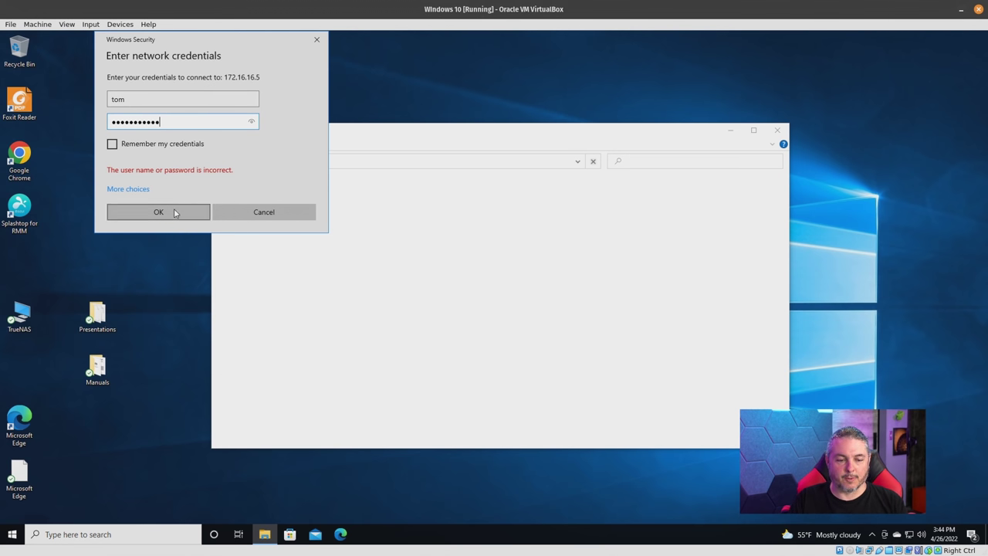
{"action": "left_click", "coordinate": [174, 213]}
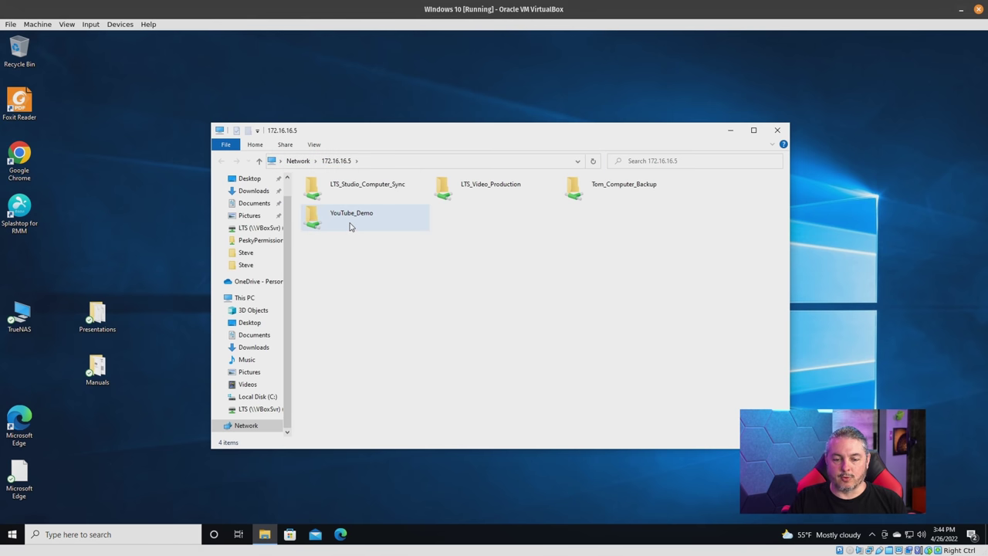
Copy the Presentations and Manuals desktop folders into the YouTube_Demo share, then close File Explorer.
{"action": "double_click", "coordinate": [350, 225]}
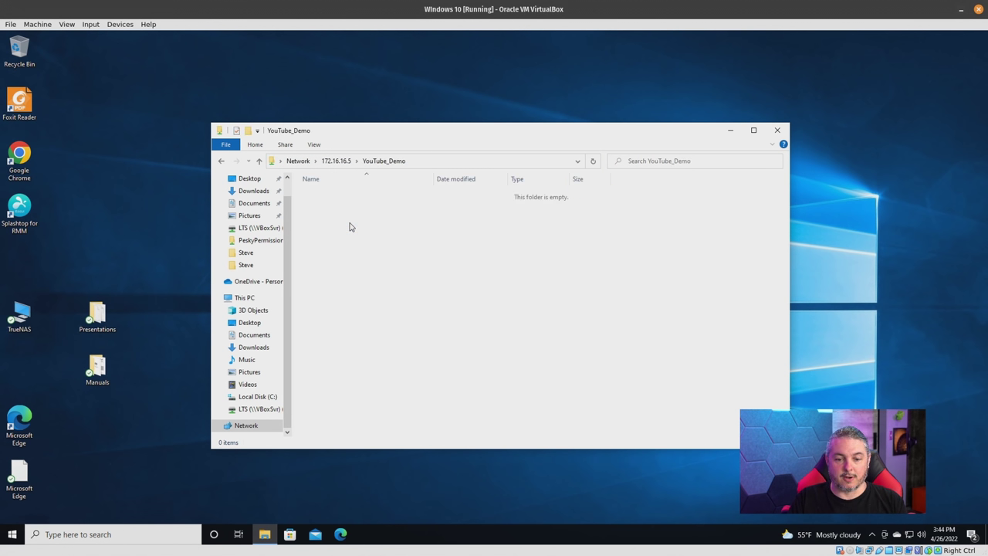
{"action": "left_click_drag", "start_coordinate": [144, 296], "coordinate": [86, 409]}
{"action": "left_click_drag", "start_coordinate": [107, 317], "coordinate": [464, 314]}
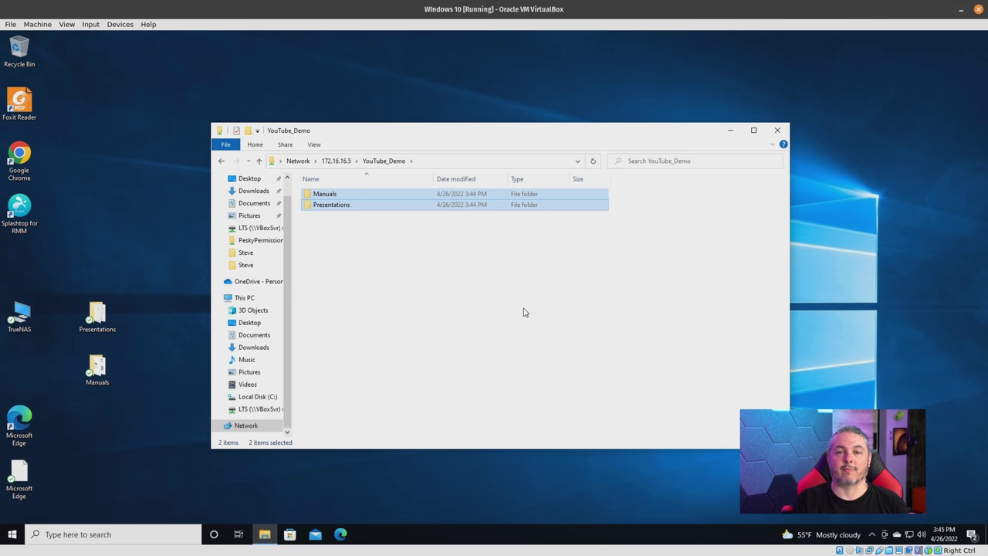
{"action": "left_click", "coordinate": [524, 312]}
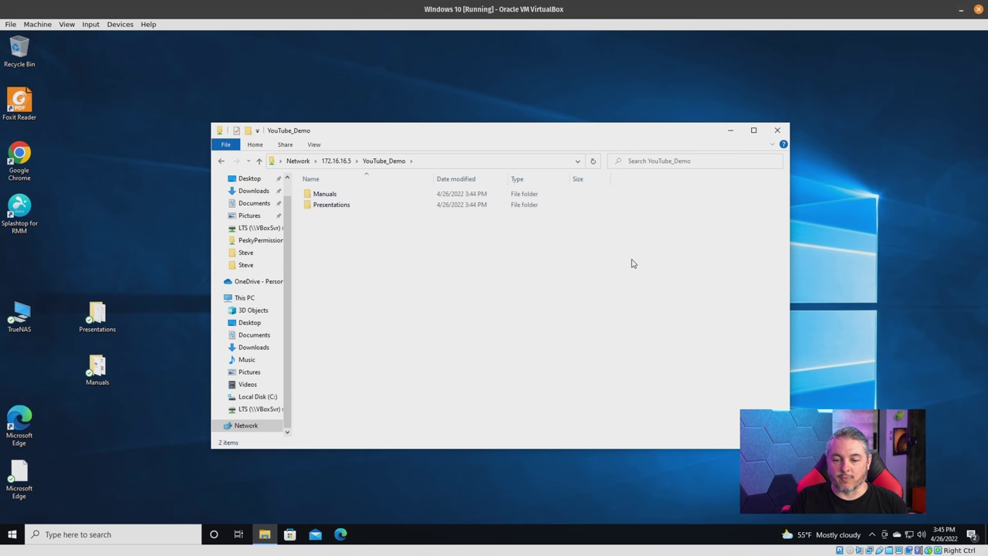
{"action": "left_click", "coordinate": [777, 129]}
{"action": "left_click", "coordinate": [13, 535]}
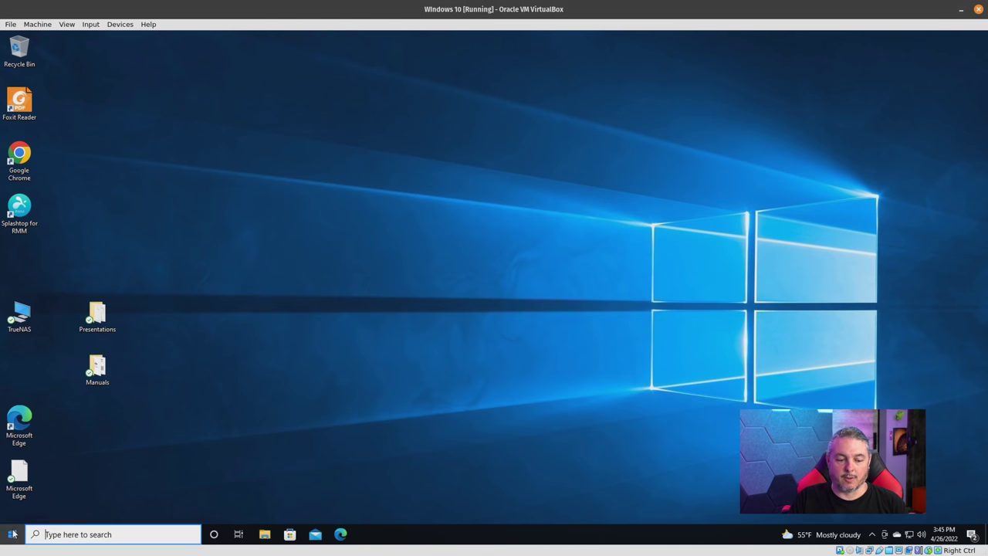
Restart Windows and sign back in with the account PIN.
{"action": "left_click", "coordinate": [15, 511]}
{"action": "left_click", "coordinate": [29, 487]}
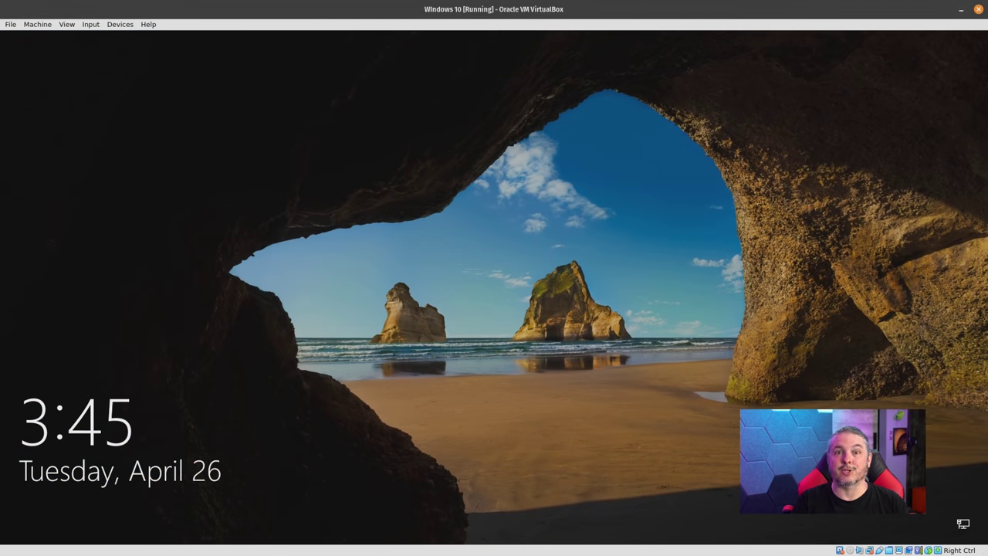
{"action": "key", "text": "space"}
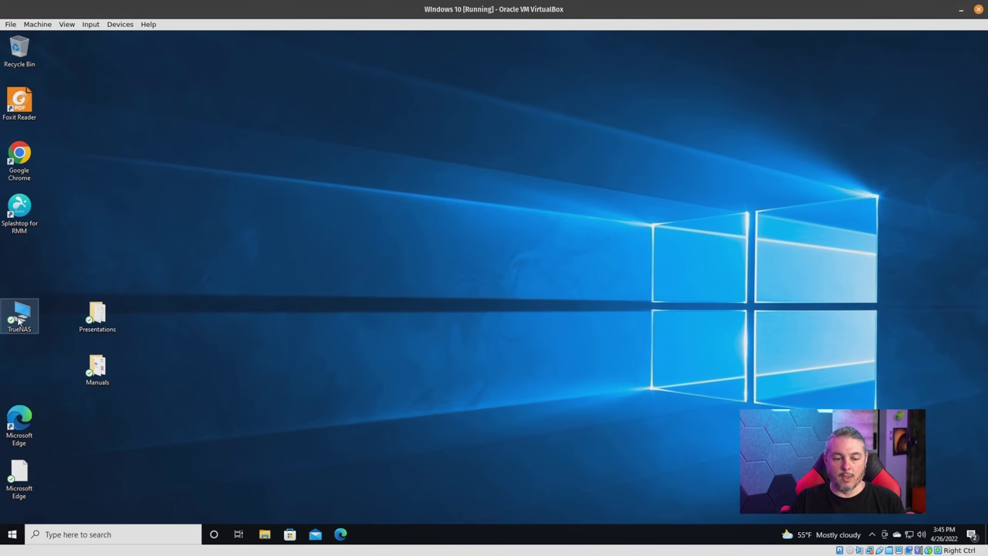
Reconnect to the TrueNAS shares at 172.16.16.5 using the second user's name and password.
{"action": "double_click", "coordinate": [20, 316]}
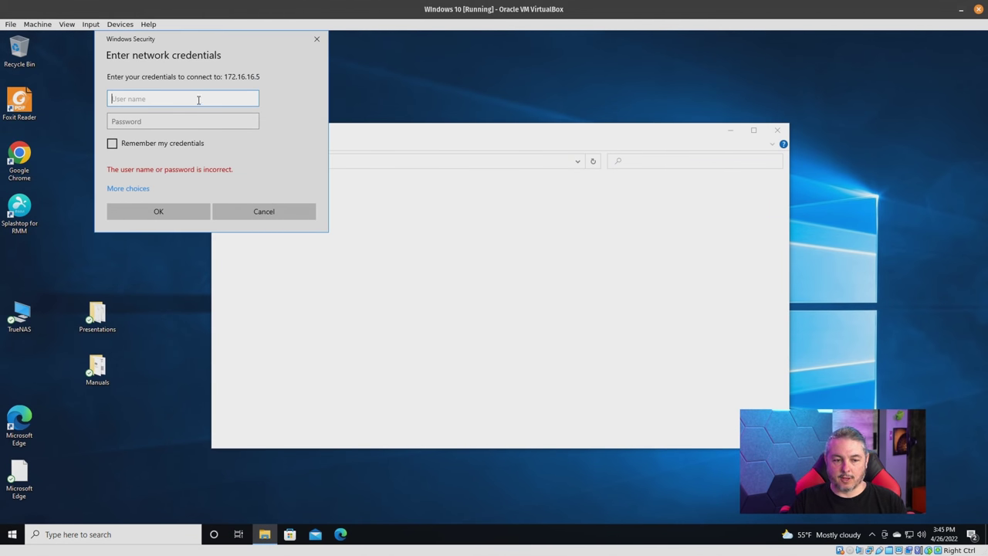
{"action": "type", "text": "marcu"}
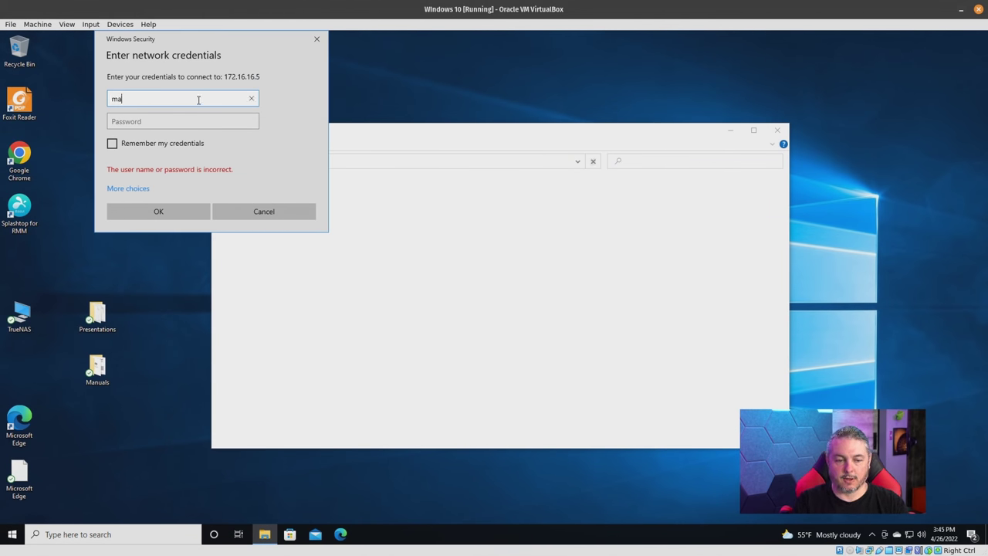
{"action": "key", "text": "Tab"}
{"action": "left_click", "coordinate": [198, 100]}
{"action": "type", "text": "s"}
{"action": "key", "text": "Tab"}
{"action": "type", "text": "*********"}
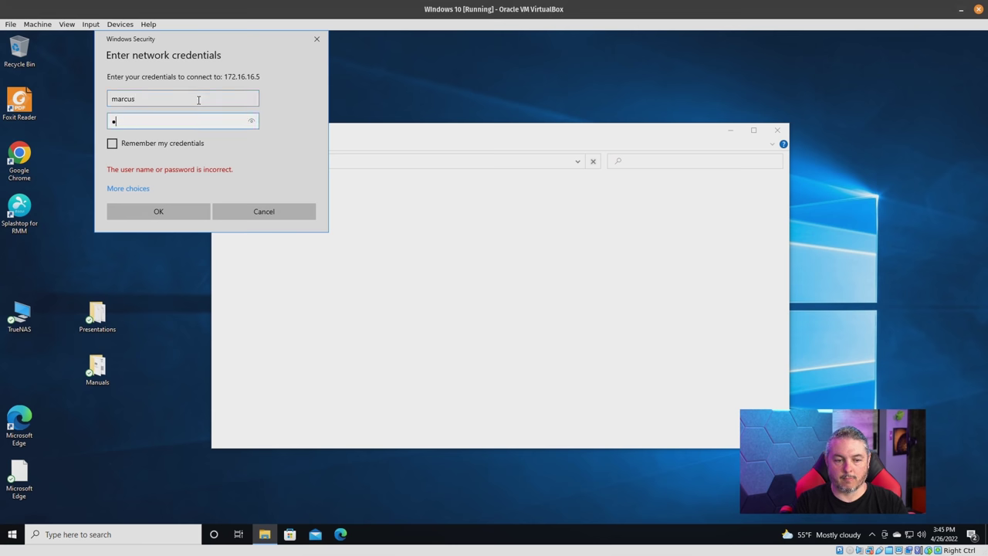
{"action": "key", "text": "Return"}
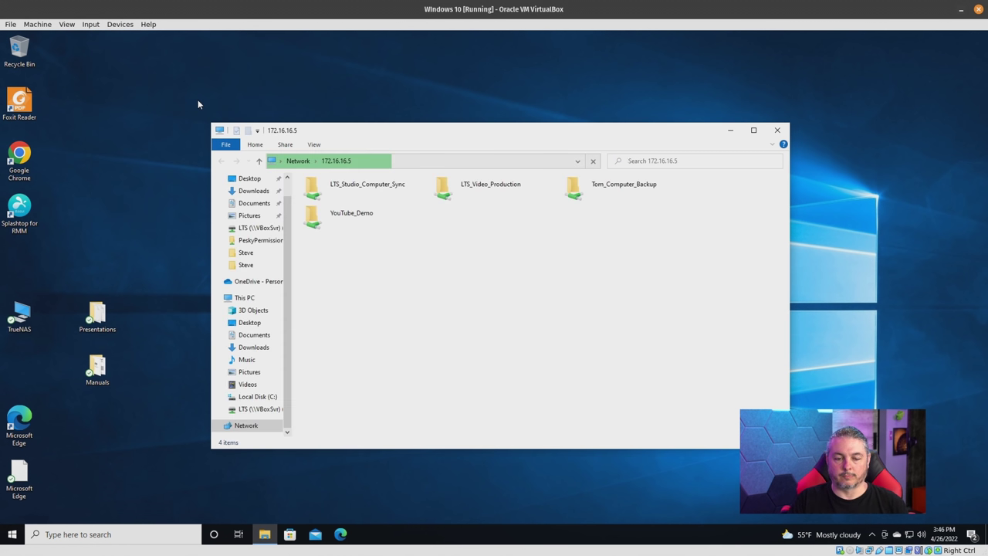
Browse into YouTube_Demo, then look inside the Presentations and Manuals folders.
{"action": "double_click", "coordinate": [369, 221]}
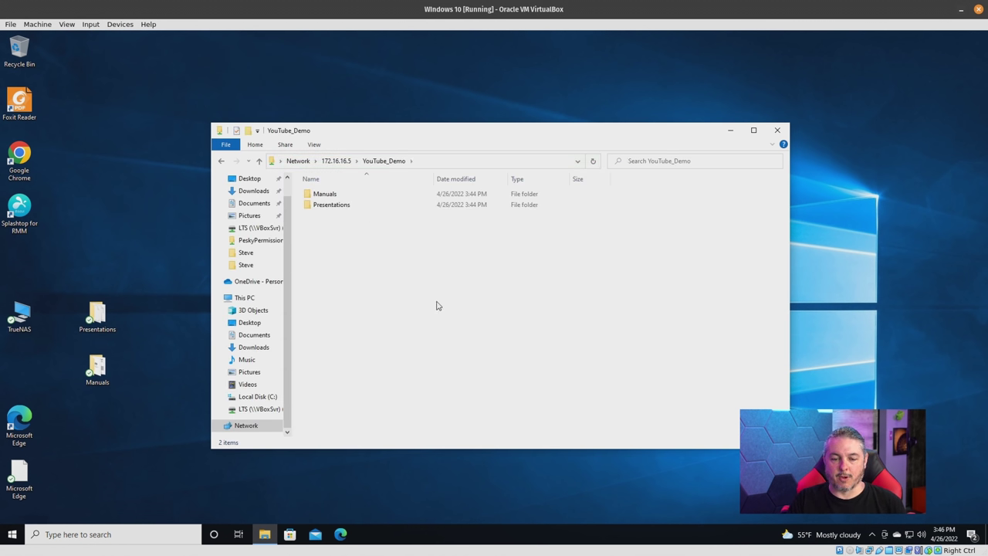
{"action": "double_click", "coordinate": [343, 205]}
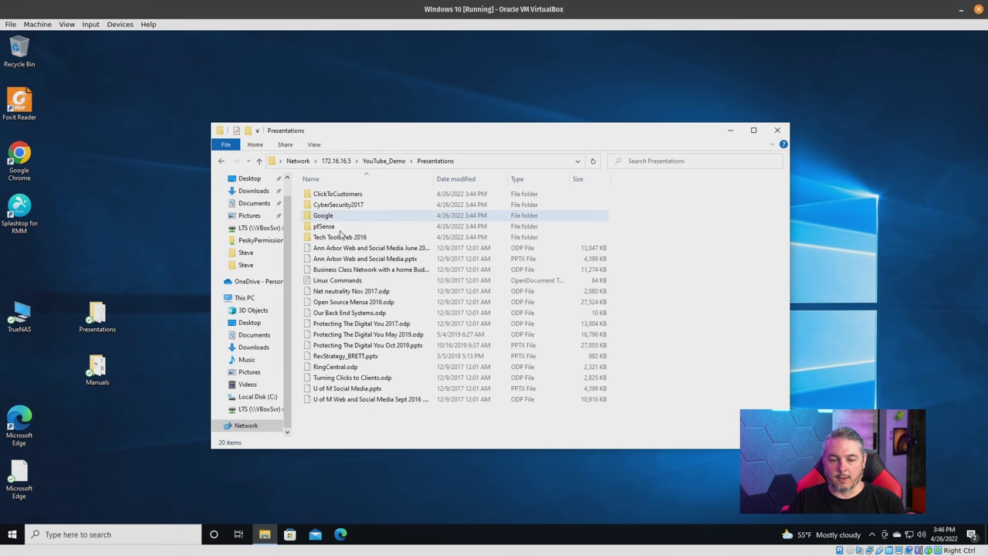
{"action": "key", "text": "alt+Left"}
{"action": "double_click", "coordinate": [336, 195]}
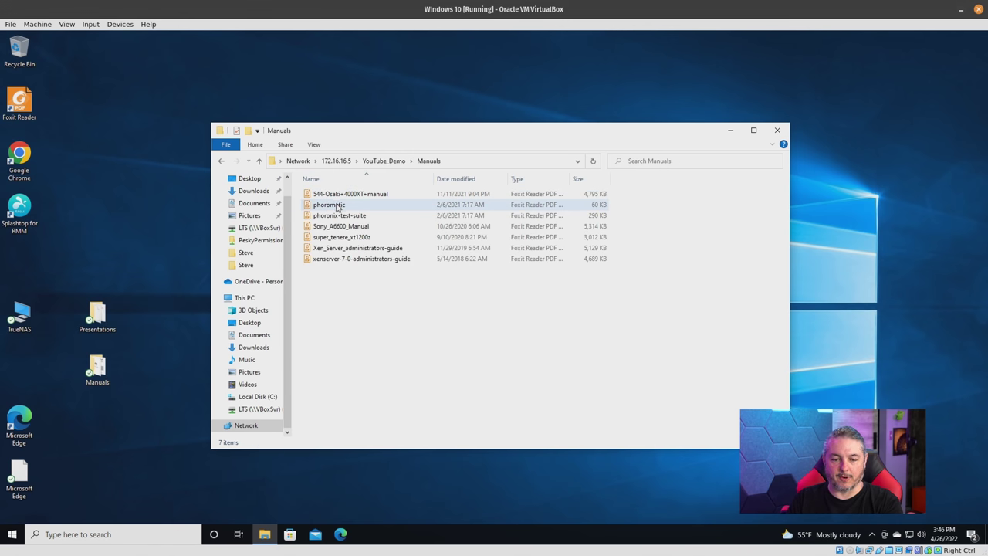
{"action": "key", "text": "alt+Left"}
Check the Editors group's permissions in the Presentations folder's Security properties, then cancel.
{"action": "left_click", "coordinate": [338, 205]}
{"action": "right_click", "coordinate": [338, 205]}
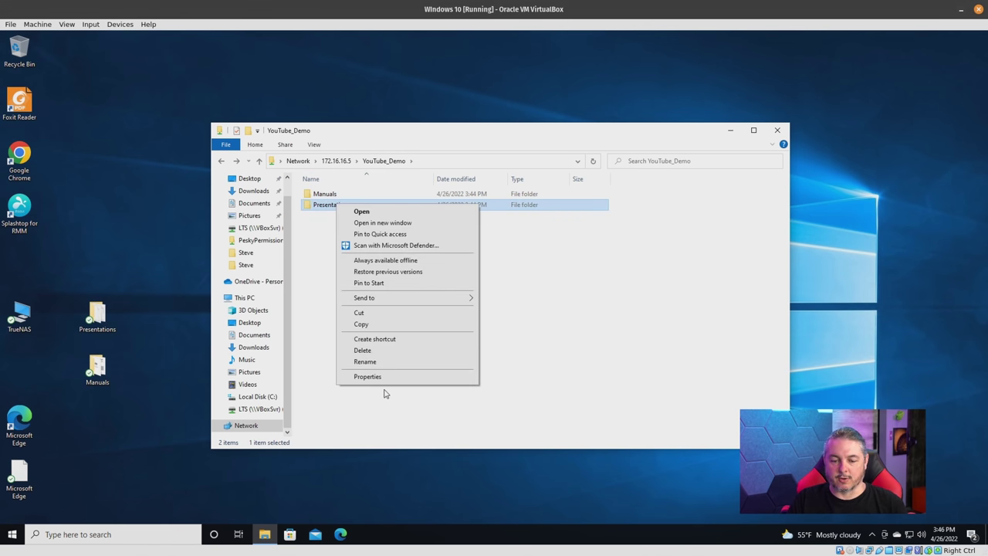
{"action": "left_click", "coordinate": [380, 376]}
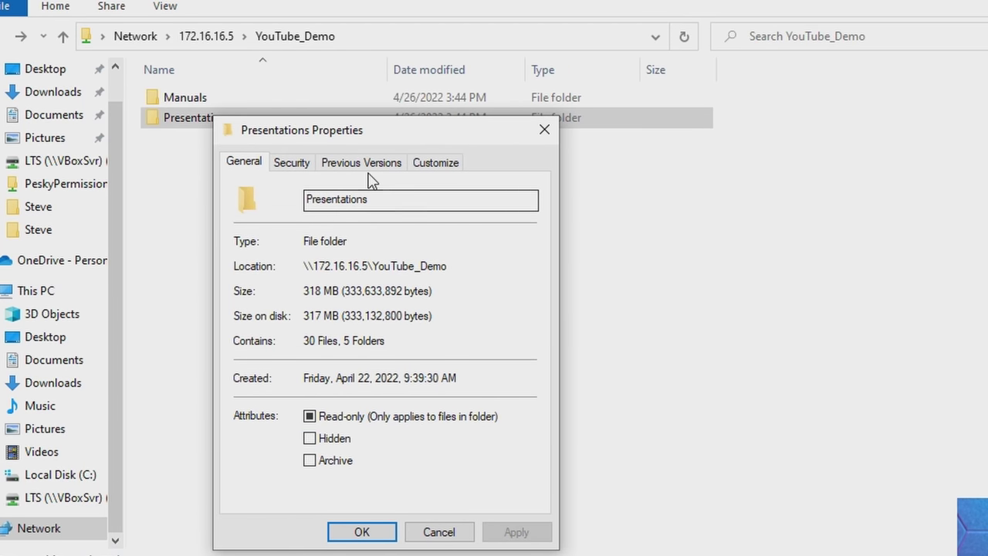
{"action": "left_click", "coordinate": [291, 162]}
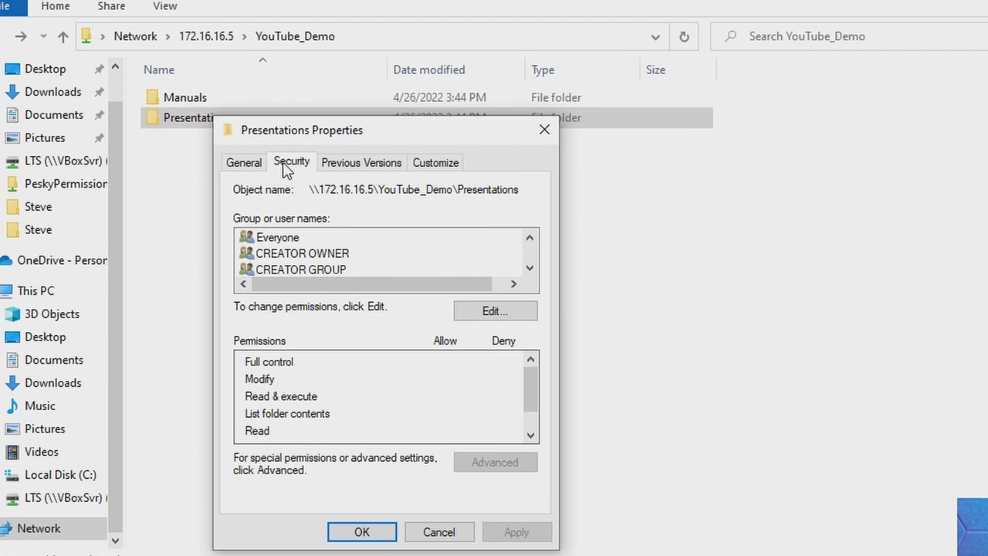
{"action": "left_click_drag", "start_coordinate": [375, 132], "coordinate": [344, 27]}
{"action": "scroll", "coordinate": [433, 156], "scroll_direction": "down", "scroll_amount": 3}
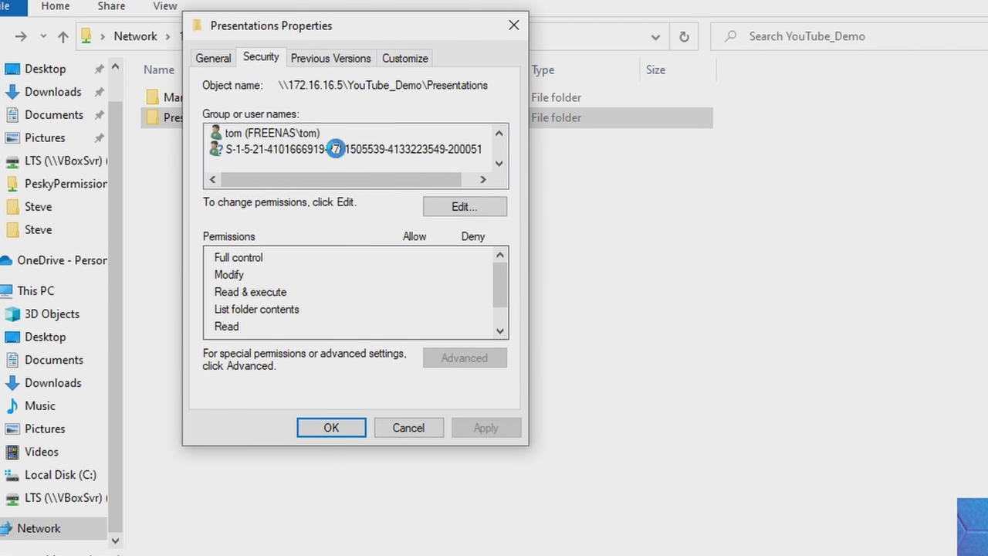
{"action": "scroll", "coordinate": [338, 153], "scroll_direction": "down", "scroll_amount": 3}
{"action": "left_click", "coordinate": [336, 152]}
{"action": "scroll", "coordinate": [331, 154], "scroll_direction": "down", "scroll_amount": 3}
{"action": "left_click", "coordinate": [310, 152]}
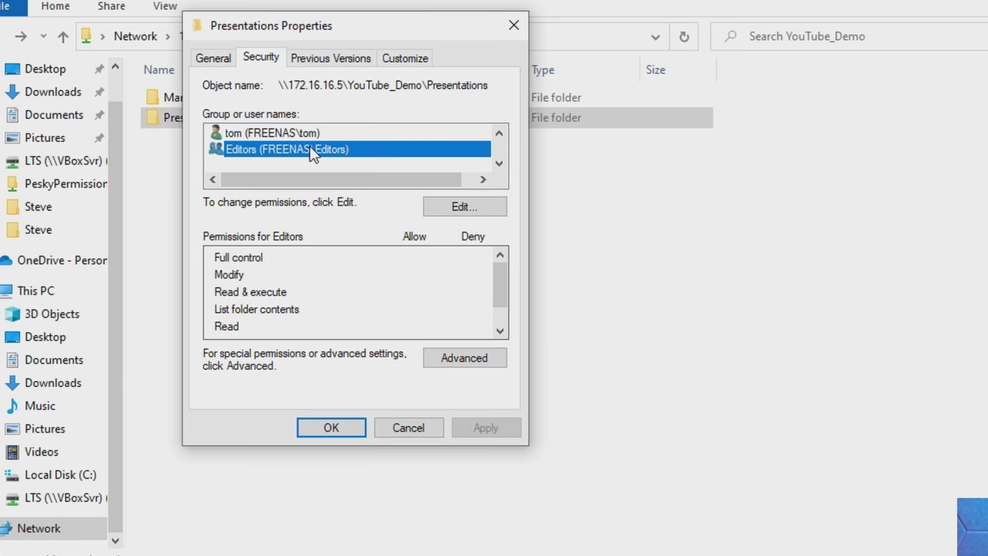
{"action": "left_click", "coordinate": [426, 431]}
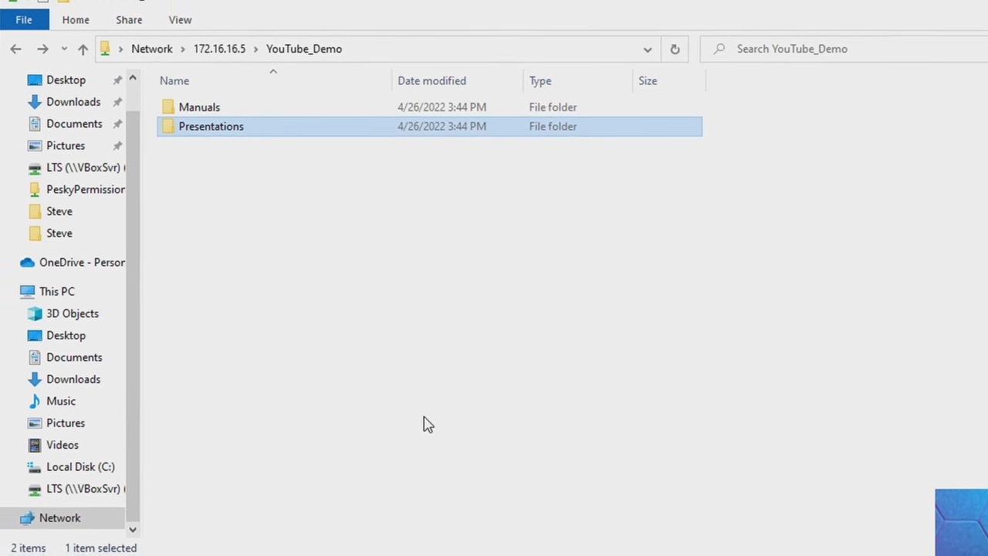
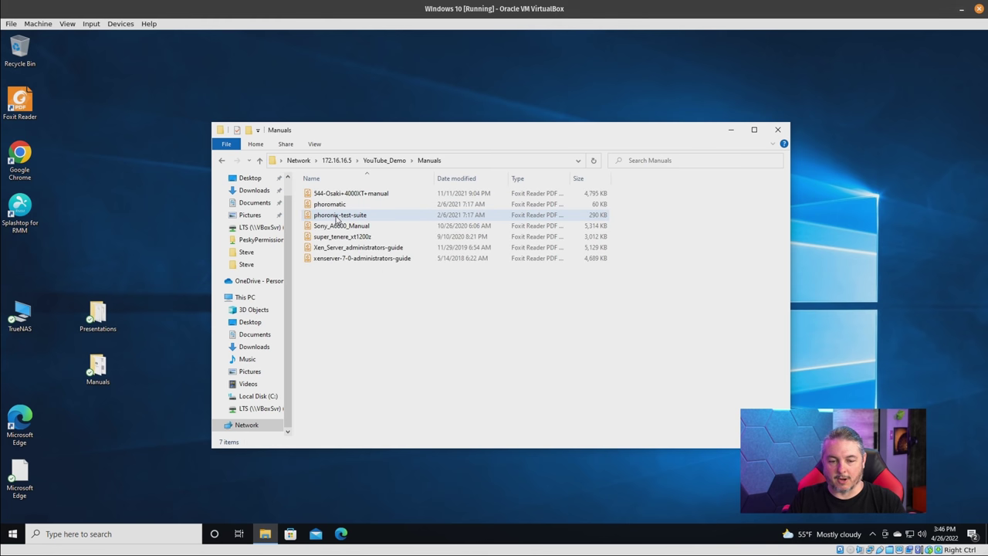
Permanently delete all seven files in the Manuals folder.
{"action": "key", "text": "ctrl+a"}
{"action": "key", "text": "shift+Delete"}
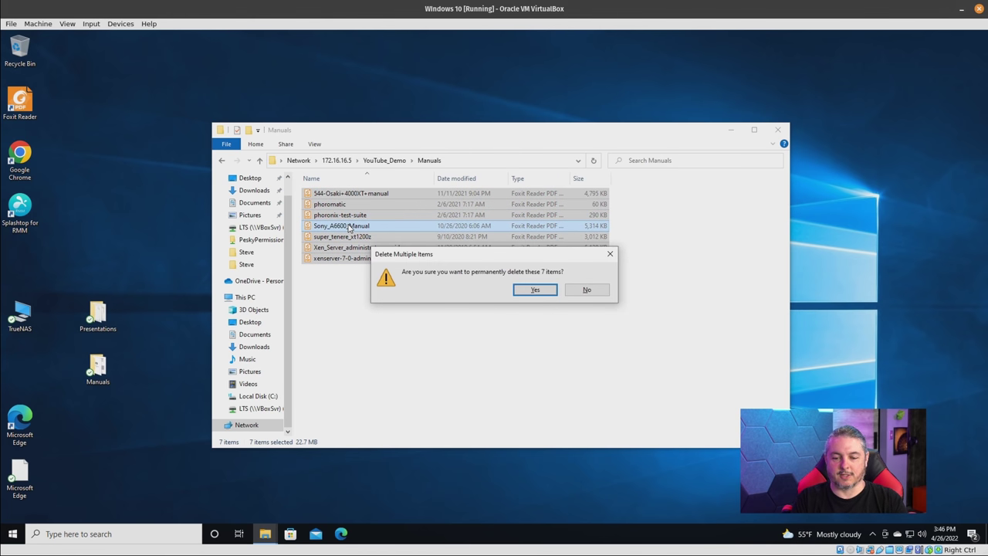
{"action": "key", "text": "Return"}
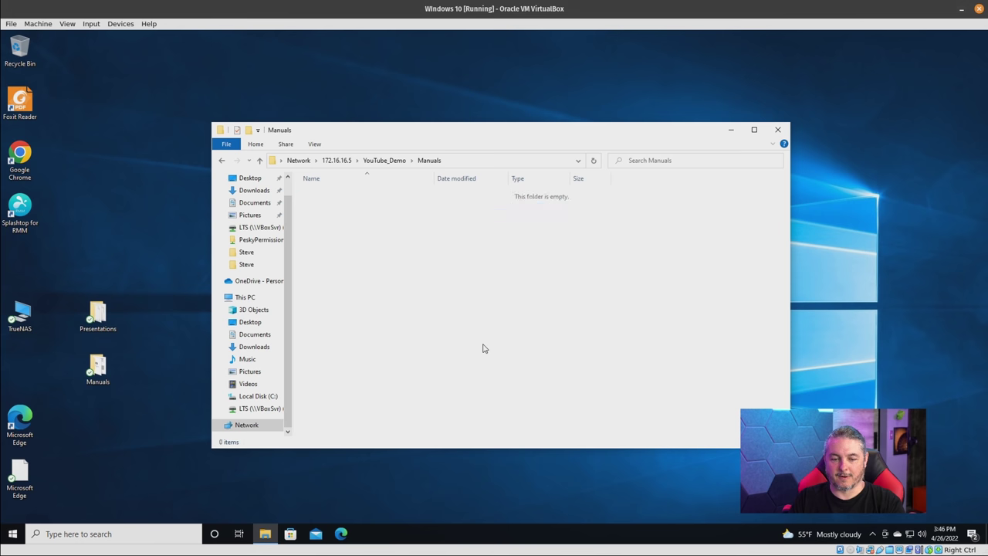
Permanently delete the CyberSecurity2017 folder from Presentations and return to the YouTube_Demo root.
{"action": "left_click", "coordinate": [392, 160]}
{"action": "left_click", "coordinate": [369, 206]}
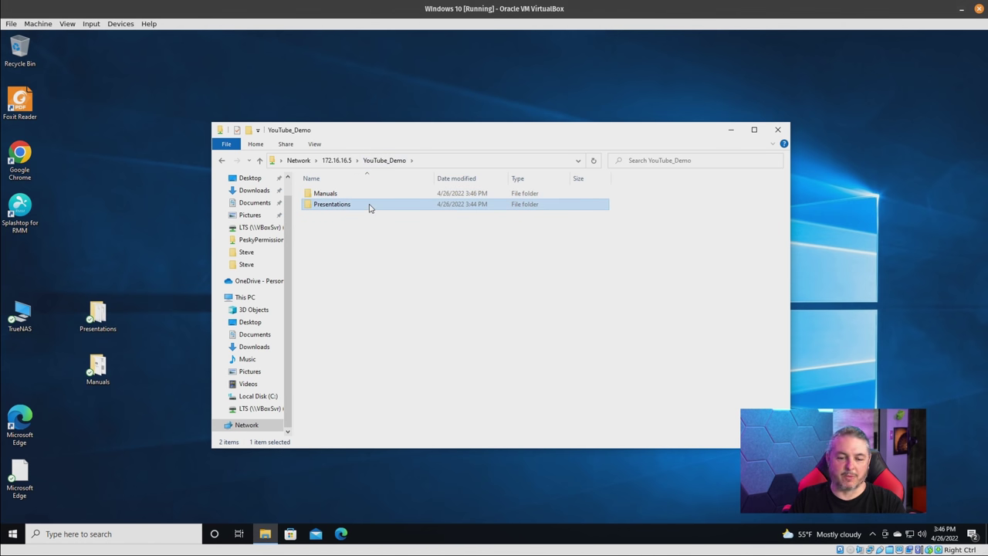
{"action": "double_click", "coordinate": [368, 205]}
{"action": "left_click", "coordinate": [364, 205]}
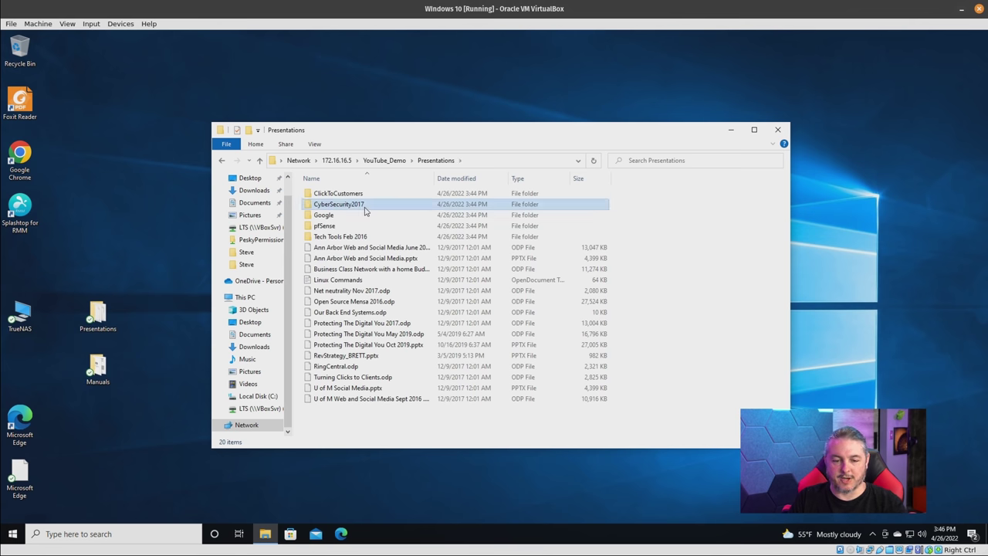
{"action": "key", "text": "Delete"}
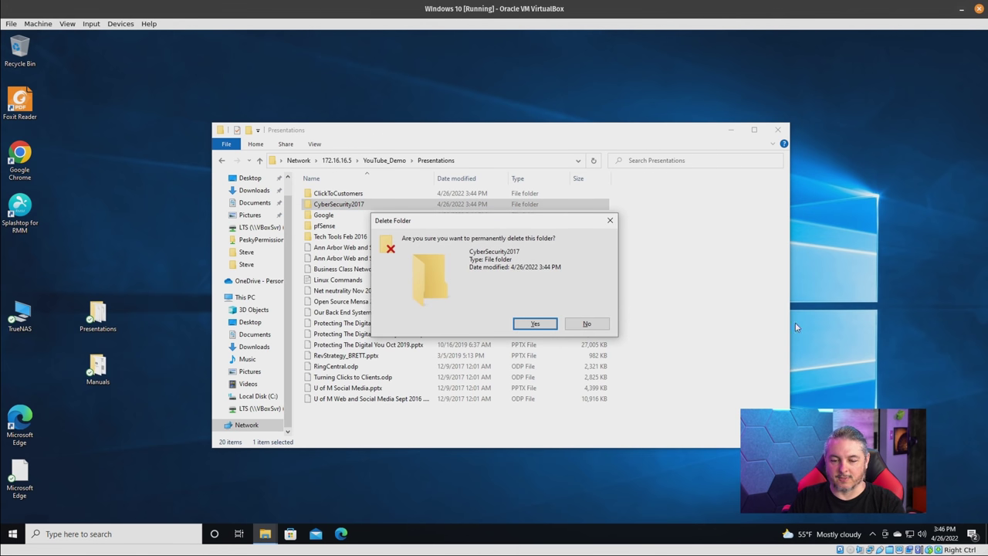
{"action": "left_click", "coordinate": [546, 324]}
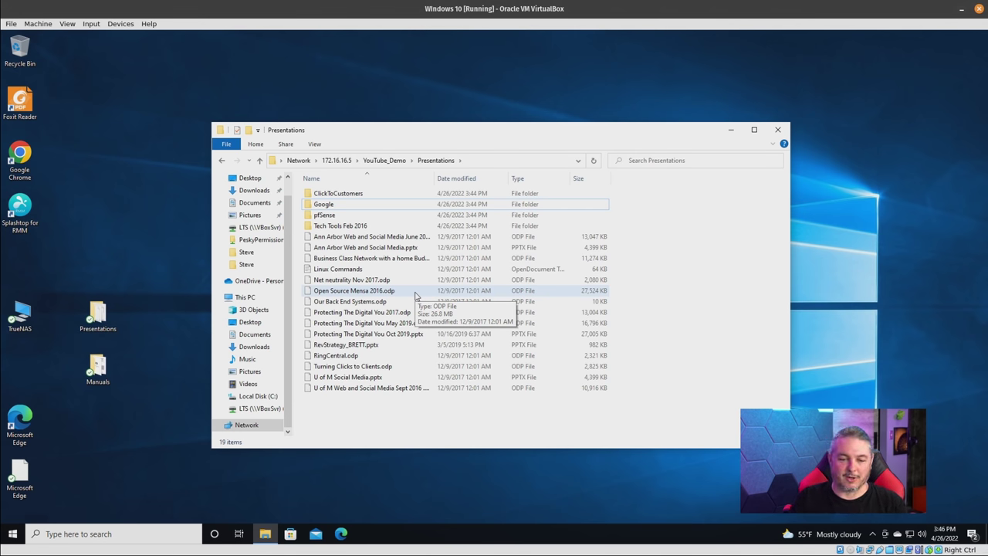
{"action": "left_click", "coordinate": [384, 160]}
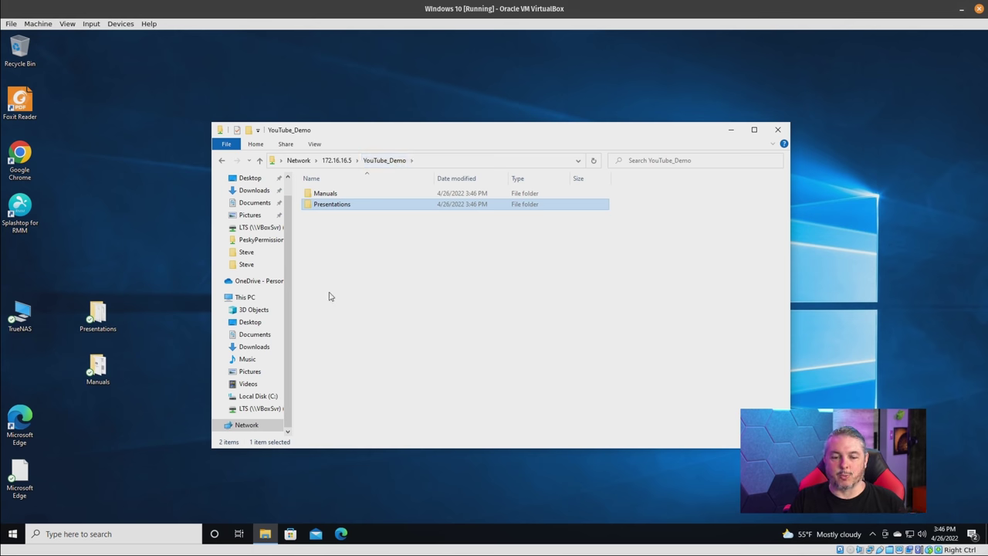
{"action": "left_click", "coordinate": [337, 195]}
Open the 3:45 PM previous version of the Manuals folder for inspection.
{"action": "right_click", "coordinate": [337, 196]}
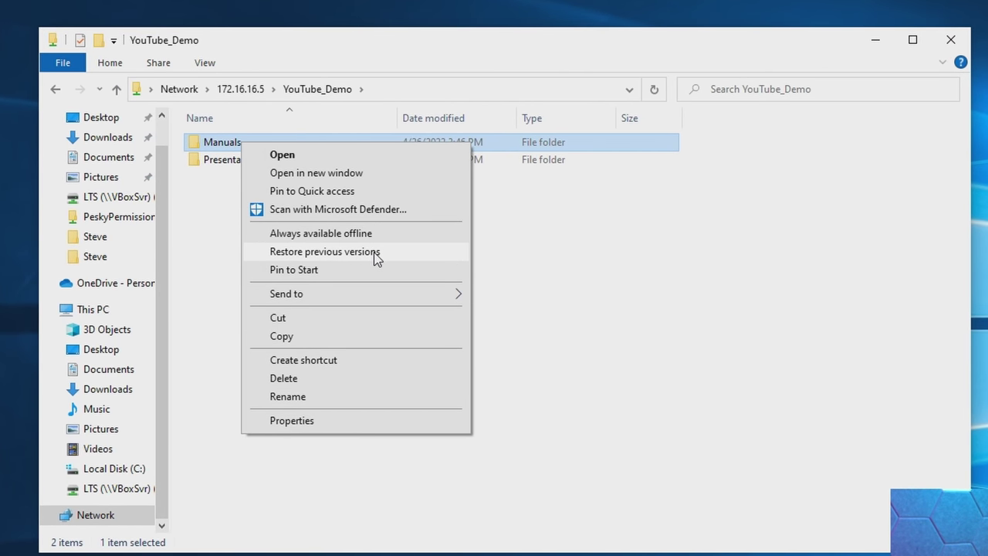
{"action": "left_click", "coordinate": [377, 257]}
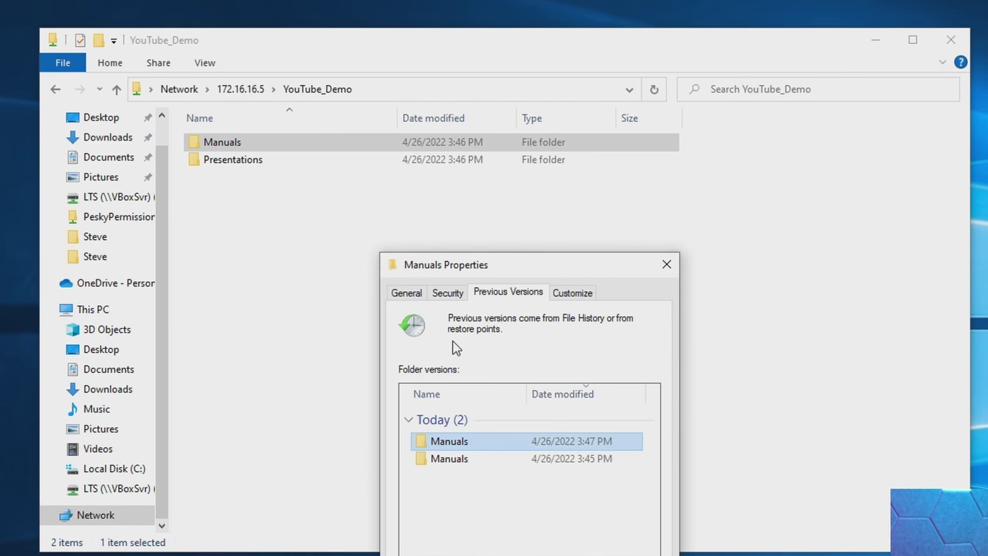
{"action": "left_click_drag", "start_coordinate": [573, 263], "coordinate": [527, 35]}
{"action": "left_click", "coordinate": [505, 229]}
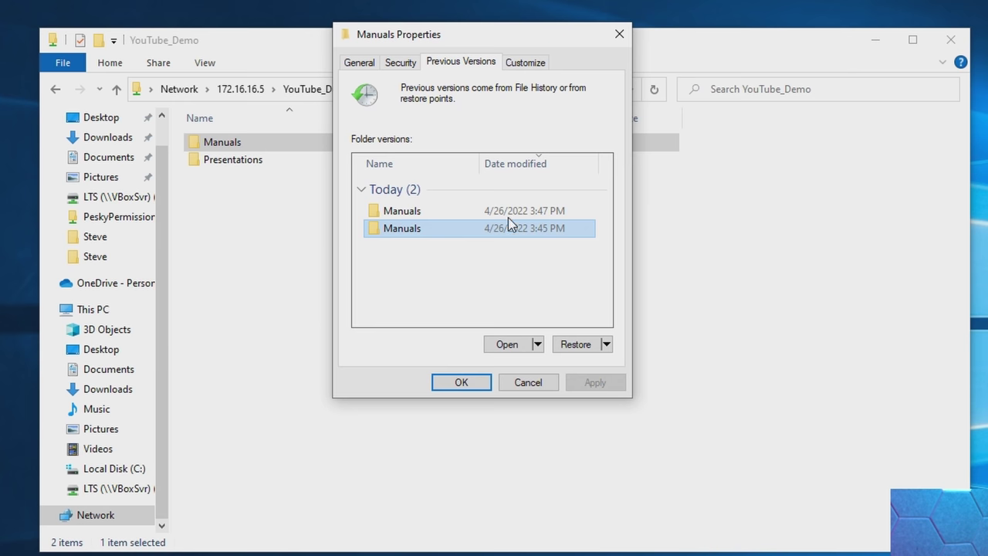
{"action": "left_click", "coordinate": [505, 349]}
{"action": "left_click_drag", "start_coordinate": [309, 65], "coordinate": [547, 145]}
Check that the 3:45 PM snapshot contains the seven PDF manuals, then close it.
{"action": "key", "text": "ctrl+a"}
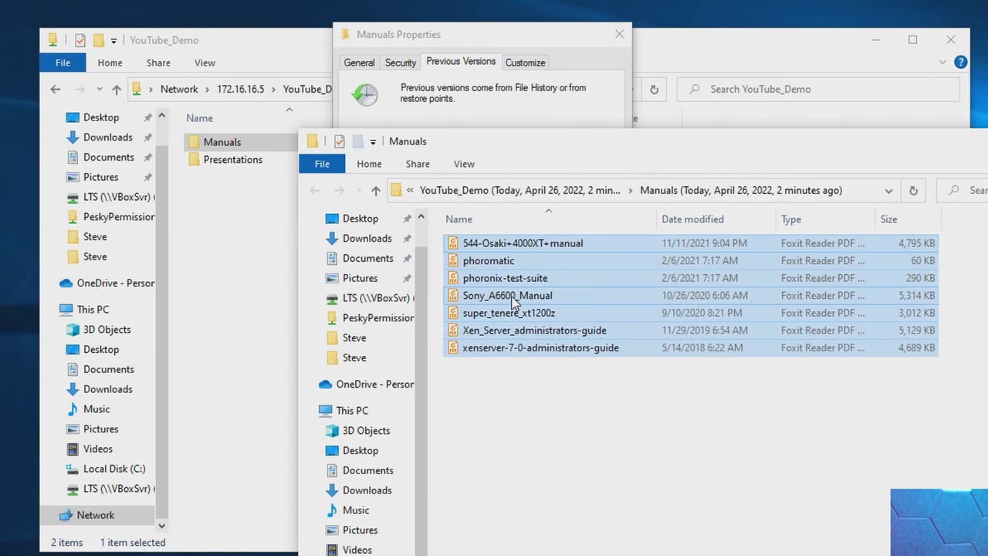
{"action": "left_click", "coordinate": [504, 416]}
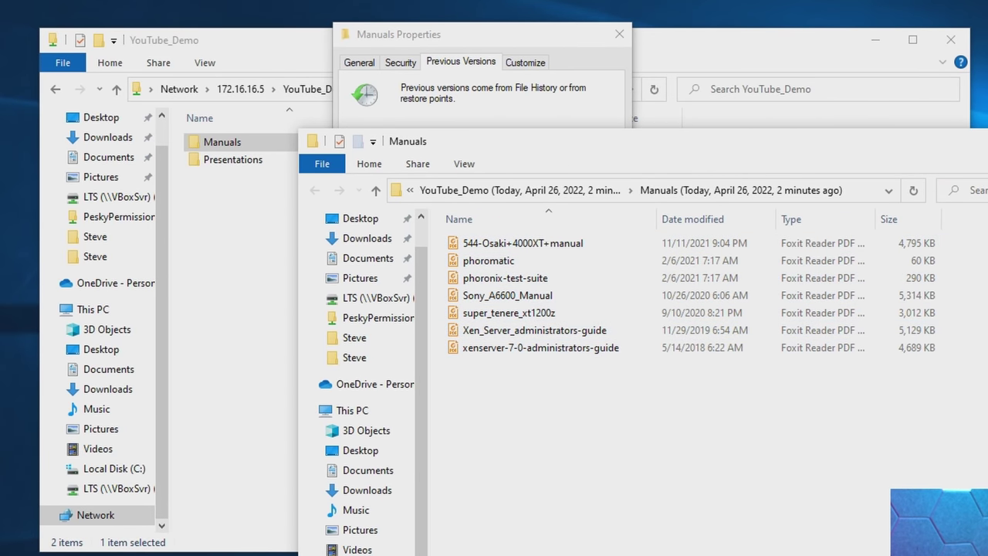
{"action": "left_click_drag", "start_coordinate": [587, 428], "coordinate": [486, 247]}
{"action": "left_click", "coordinate": [754, 190]}
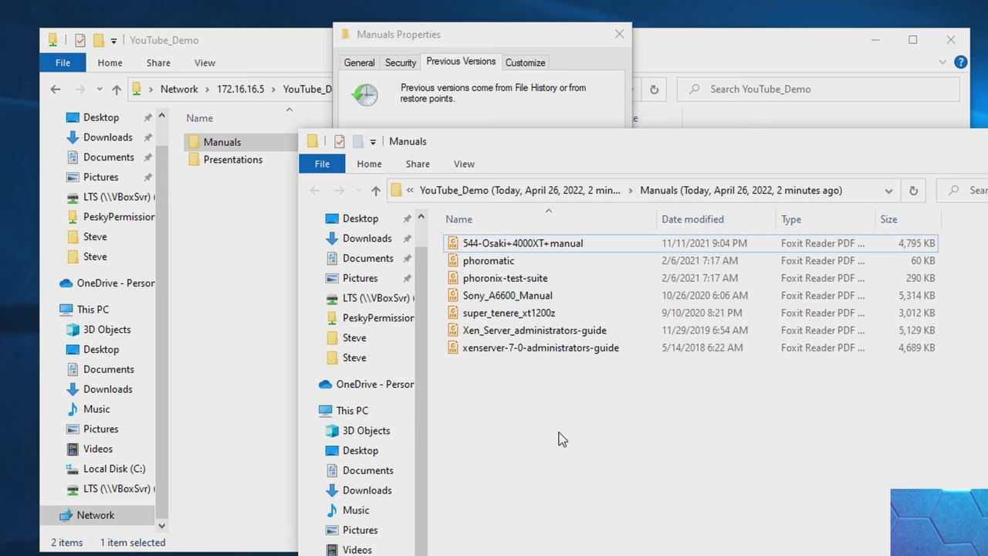
{"action": "left_click_drag", "start_coordinate": [785, 171], "coordinate": [646, 131]}
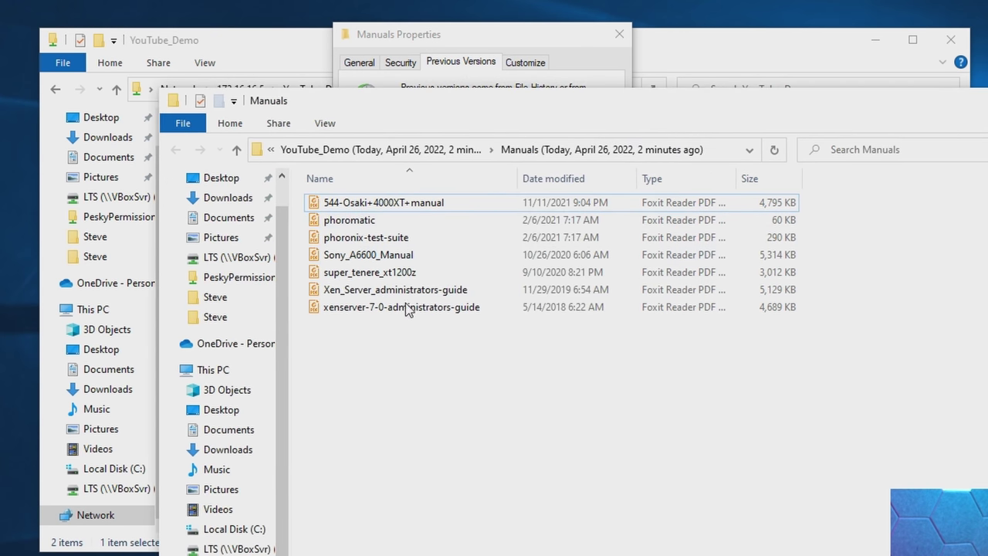
{"action": "left_click", "coordinate": [389, 272]}
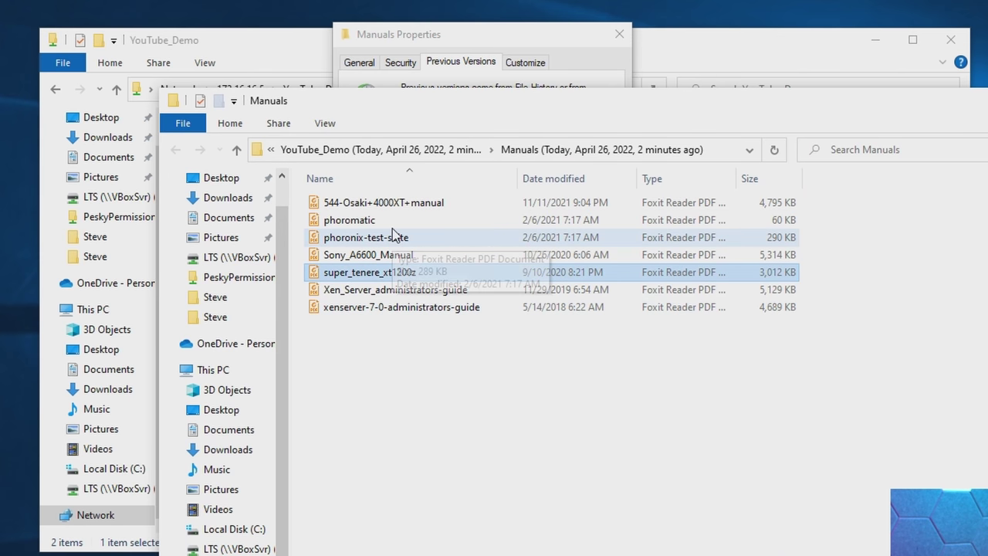
{"action": "right_click", "coordinate": [331, 237]}
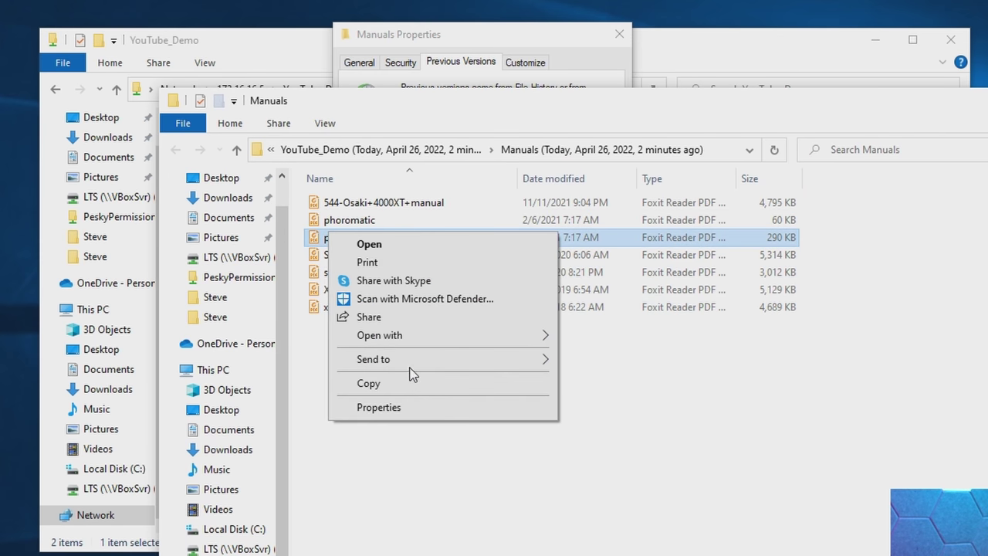
{"action": "left_click", "coordinate": [379, 503]}
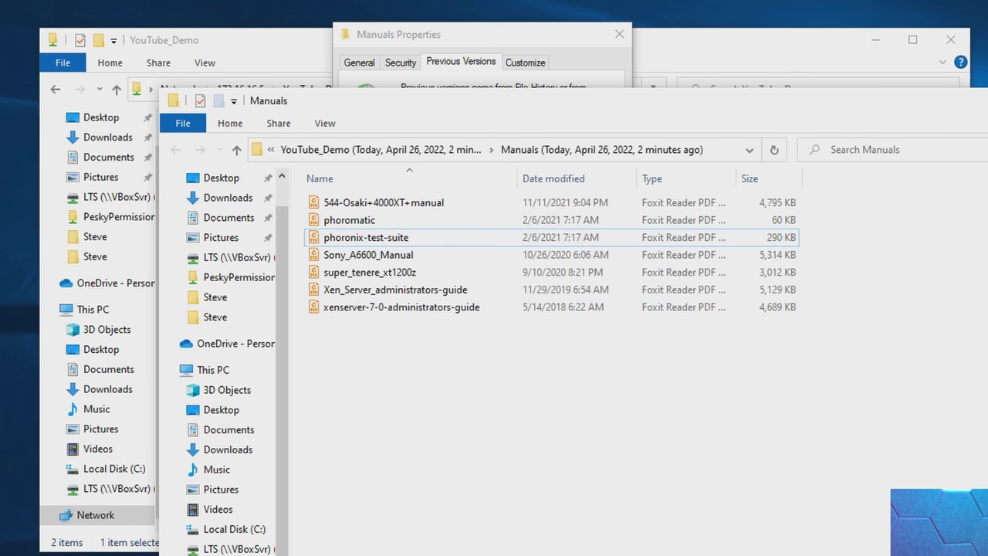
{"action": "key", "text": "alt+F4"}
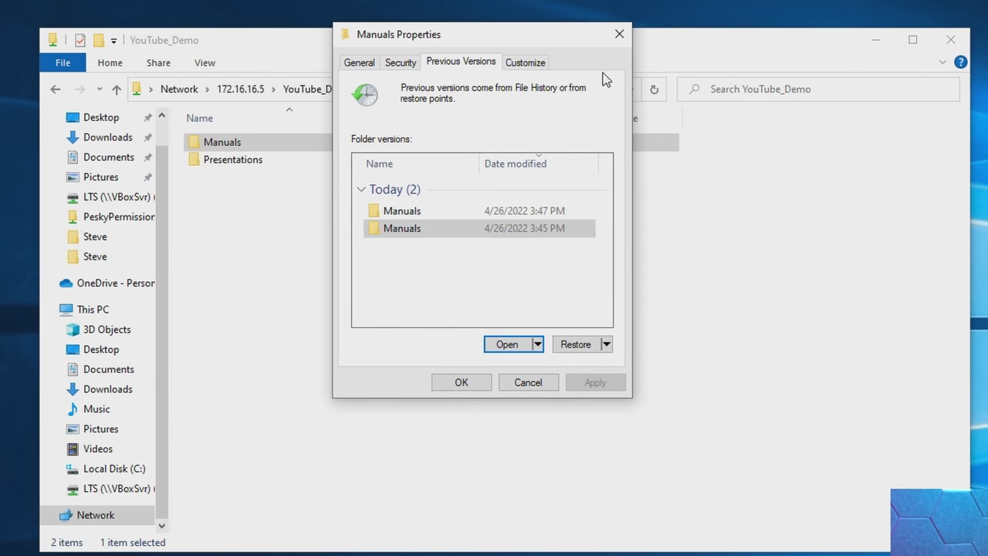
Restore Manuals from the 3:45 PM version and verify the restored PDFs.
{"action": "left_click", "coordinate": [575, 344]}
{"action": "left_click", "coordinate": [524, 314]}
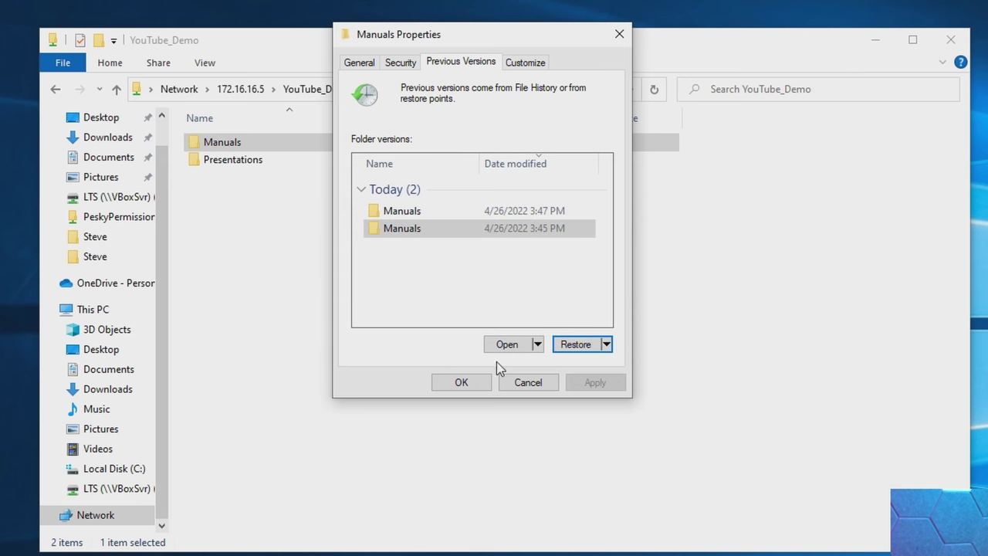
{"action": "left_click", "coordinate": [633, 281]}
{"action": "left_click", "coordinate": [462, 386]}
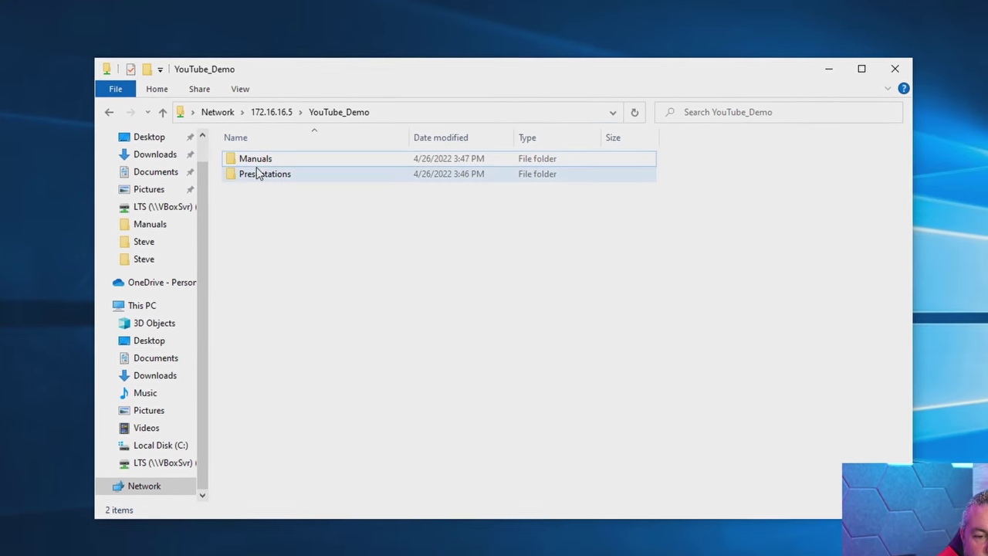
{"action": "key", "text": "Return"}
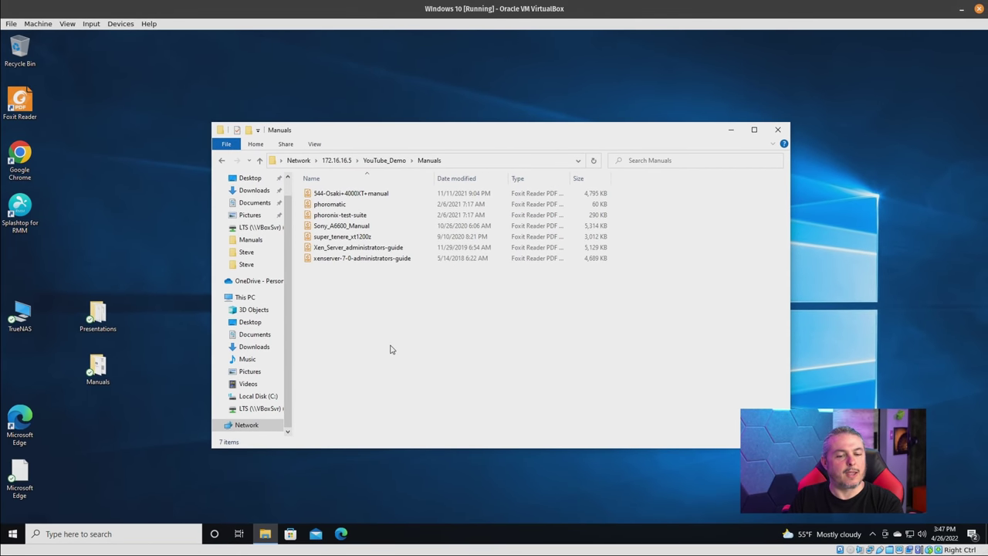
{"action": "key", "text": "Down"}
{"action": "key", "text": "Down"}
{"action": "key", "text": "Down"}
{"action": "key", "text": "Down"}
{"action": "key", "text": "Down"}
{"action": "key", "text": "Up"}
{"action": "key", "text": "Up"}
{"action": "key", "text": "Up"}
{"action": "key", "text": "Up"}
{"action": "key", "text": "BackSpace"}
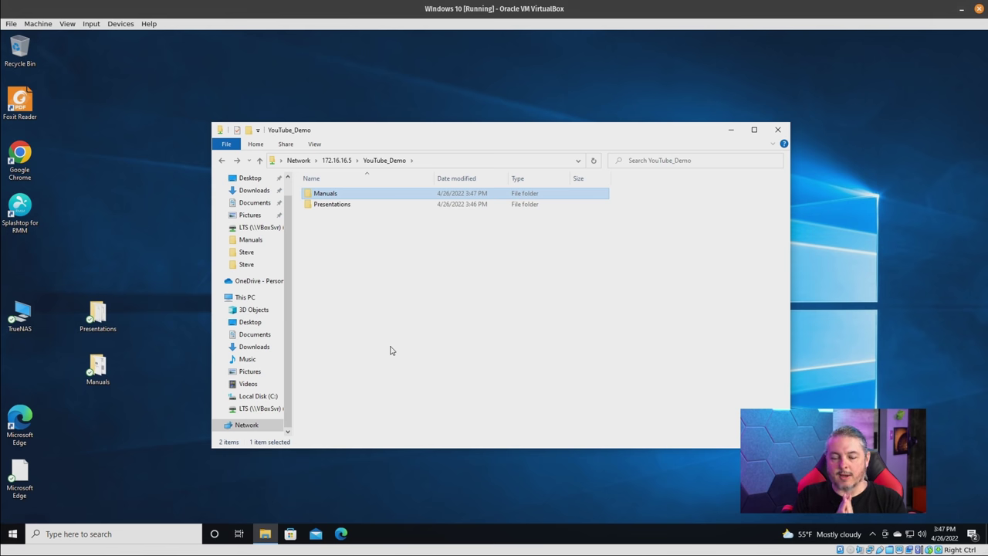
On 172.16.16.5, confirm LTS_Video_Production is denied, then return to the four-share list.
{"action": "left_click", "coordinate": [337, 161]}
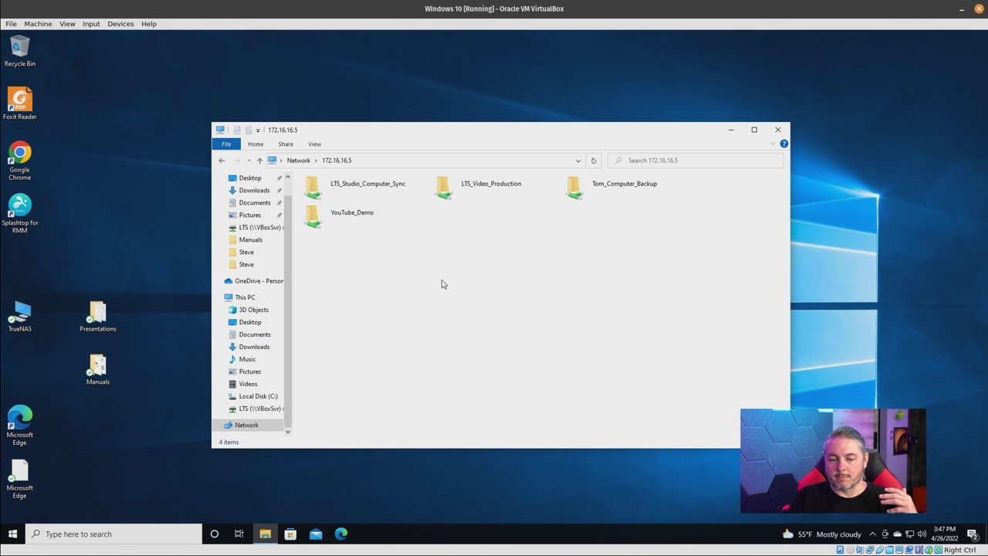
{"action": "double_click", "coordinate": [484, 197]}
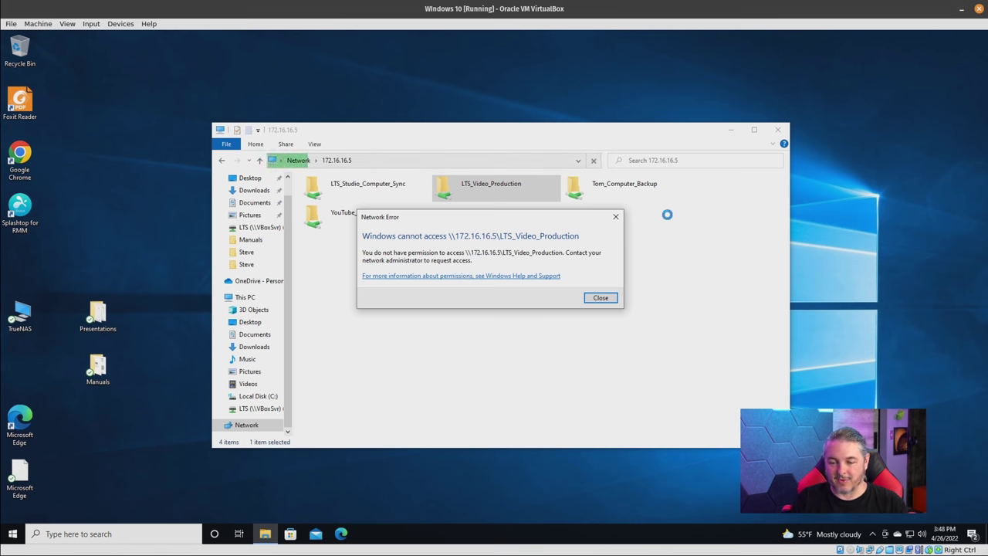
{"action": "left_click", "coordinate": [615, 219]}
{"action": "double_click", "coordinate": [343, 215]}
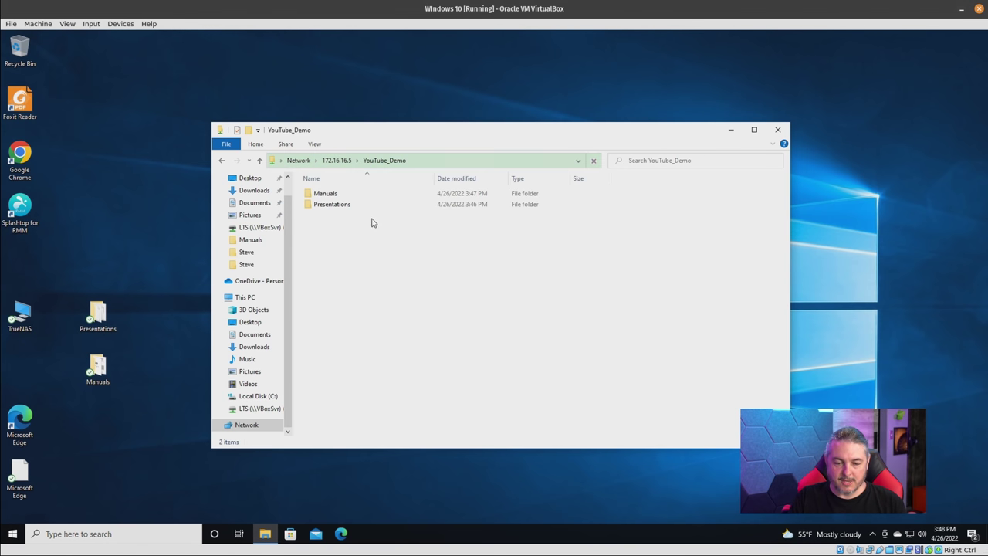
{"action": "left_click", "coordinate": [357, 159]}
{"action": "left_click", "coordinate": [336, 160]}
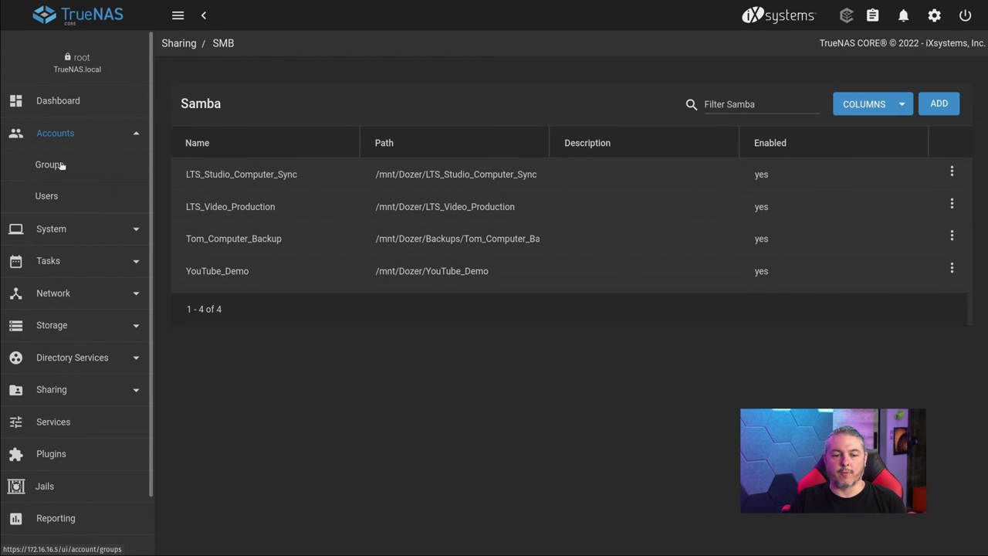
Move the test user out of the Editors group members in TrueNAS and save.
{"action": "left_click", "coordinate": [62, 165]}
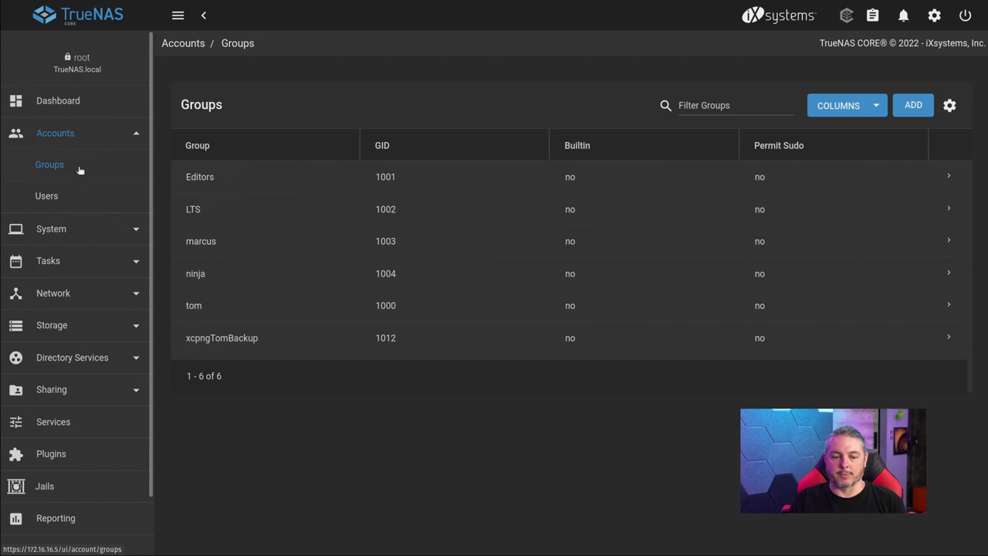
{"action": "left_click", "coordinate": [950, 177]}
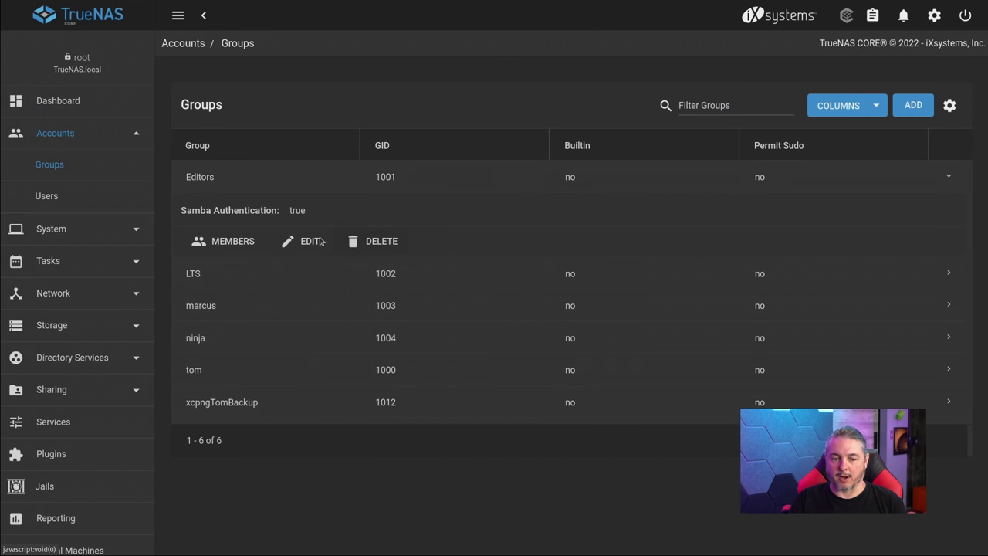
{"action": "left_click", "coordinate": [249, 242]}
{"action": "left_click", "coordinate": [652, 222]}
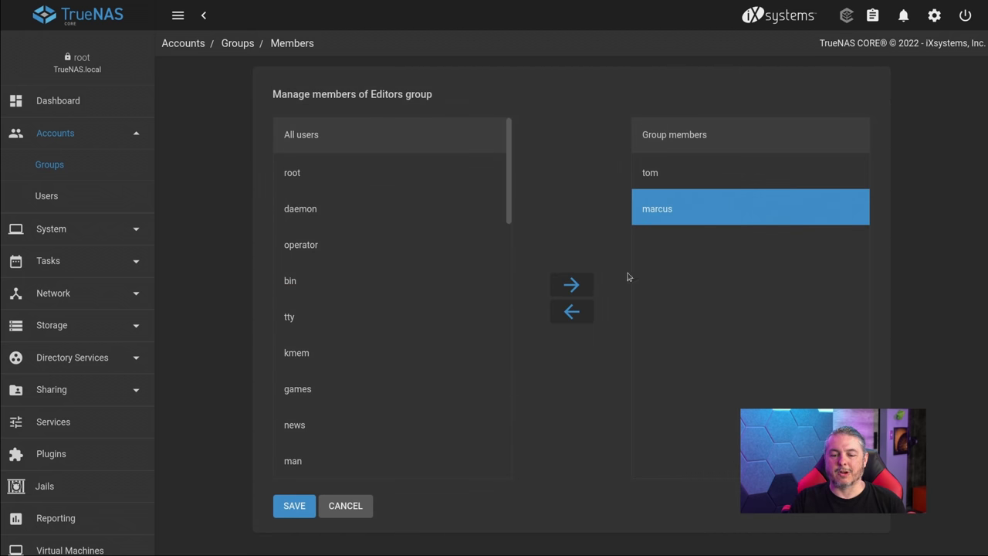
{"action": "left_click", "coordinate": [573, 309]}
{"action": "left_click", "coordinate": [300, 507]}
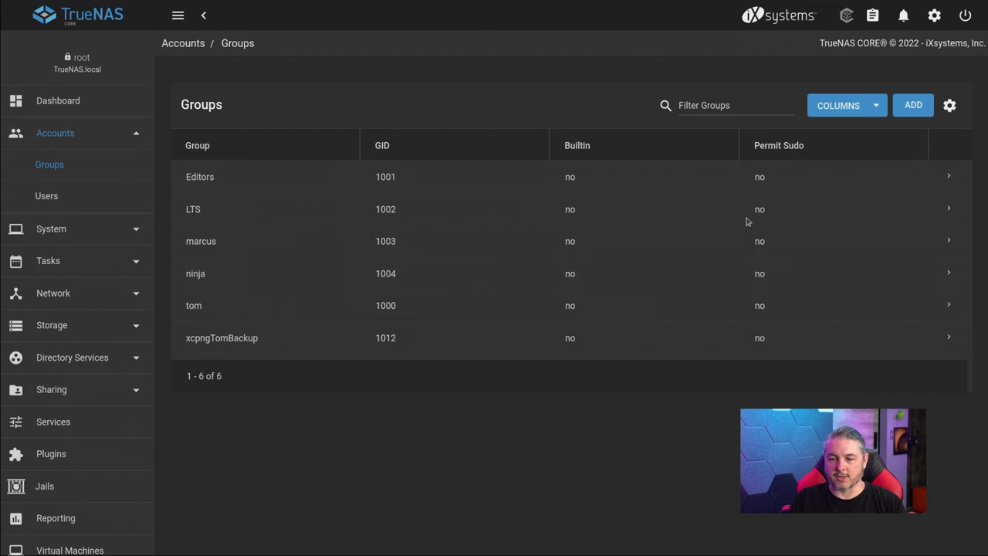
{"action": "key", "text": "super"}
In the Windows VM, browse into YouTube_Demo > Presentations.
{"action": "left_click", "coordinate": [379, 310]}
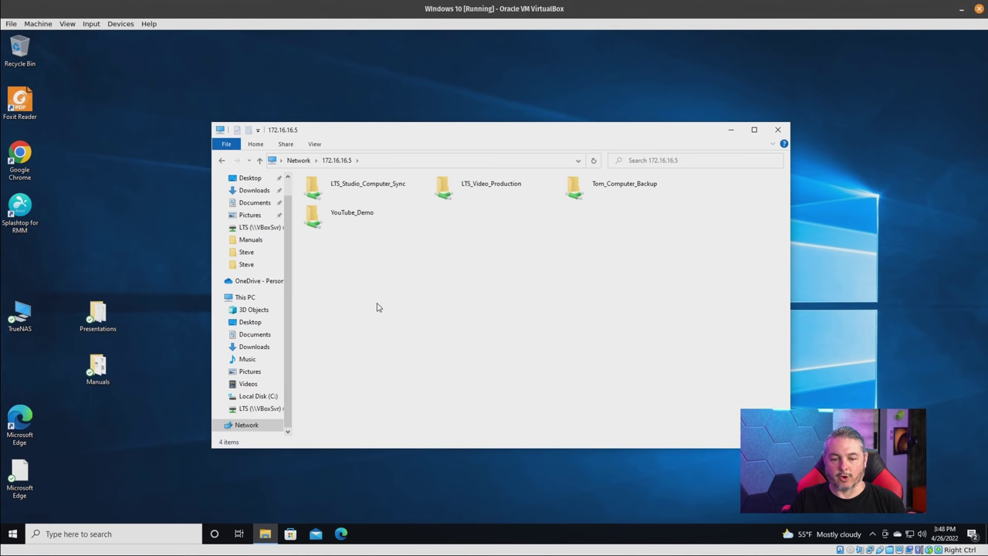
{"action": "double_click", "coordinate": [331, 222]}
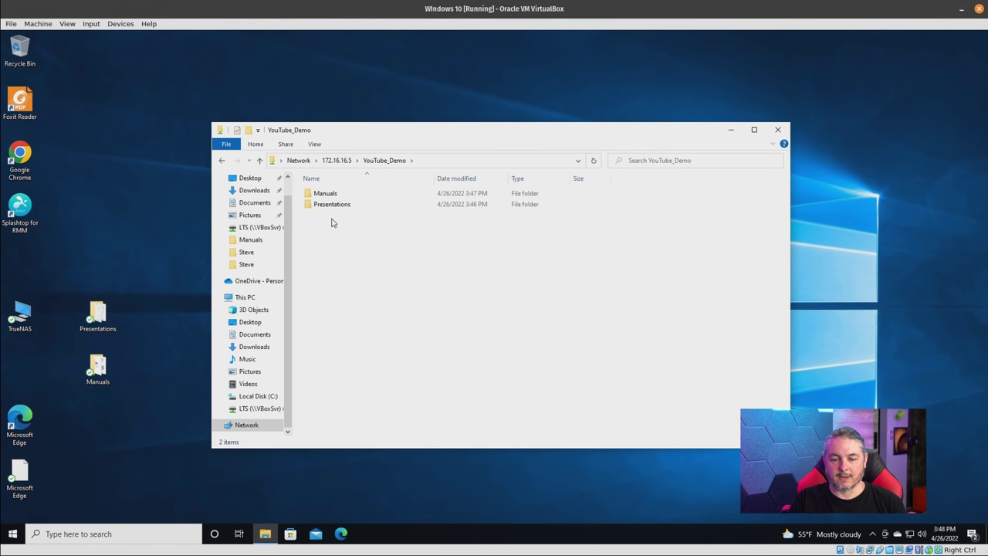
{"action": "double_click", "coordinate": [334, 205]}
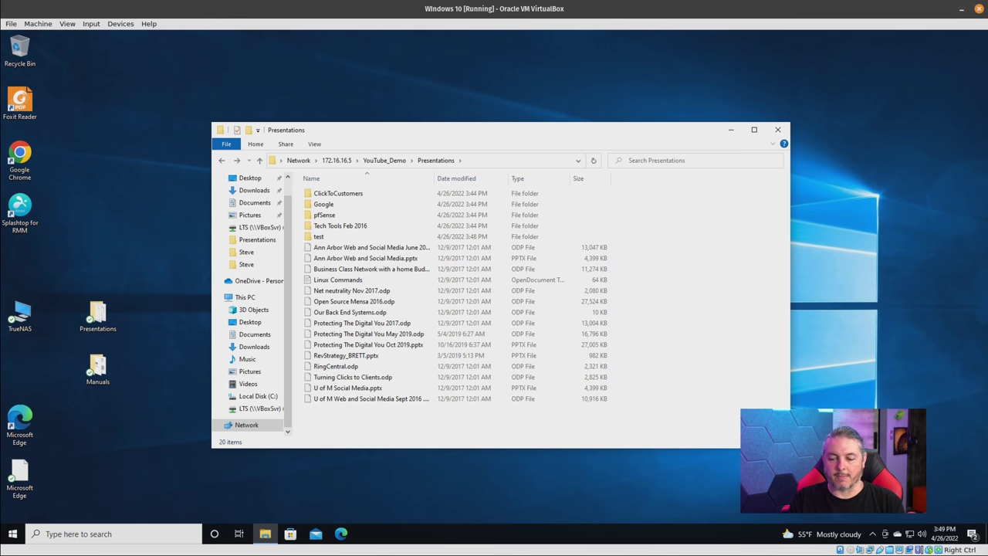
Restart the Windows 10 virtual machine.
{"action": "left_click", "coordinate": [13, 533]}
{"action": "left_click", "coordinate": [13, 510]}
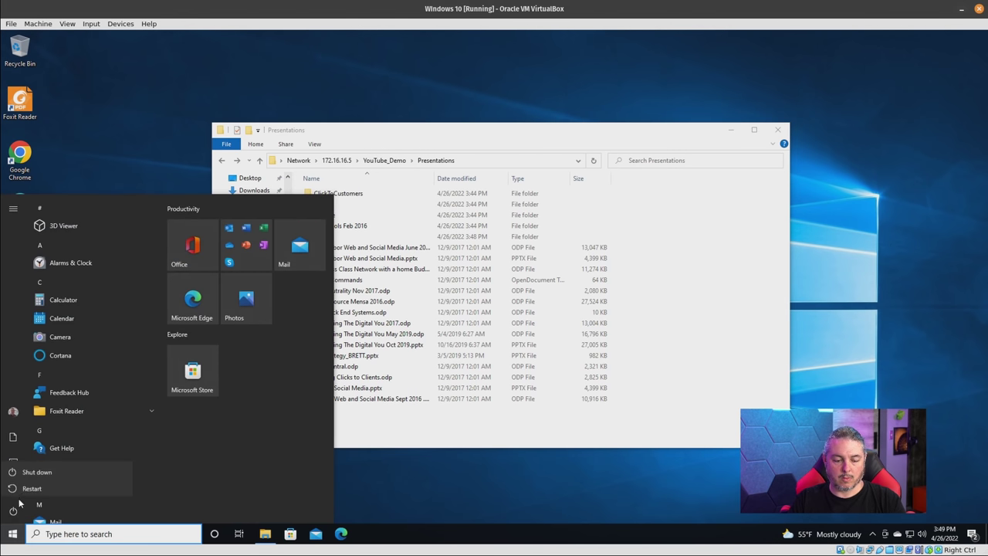
{"action": "left_click", "coordinate": [23, 489]}
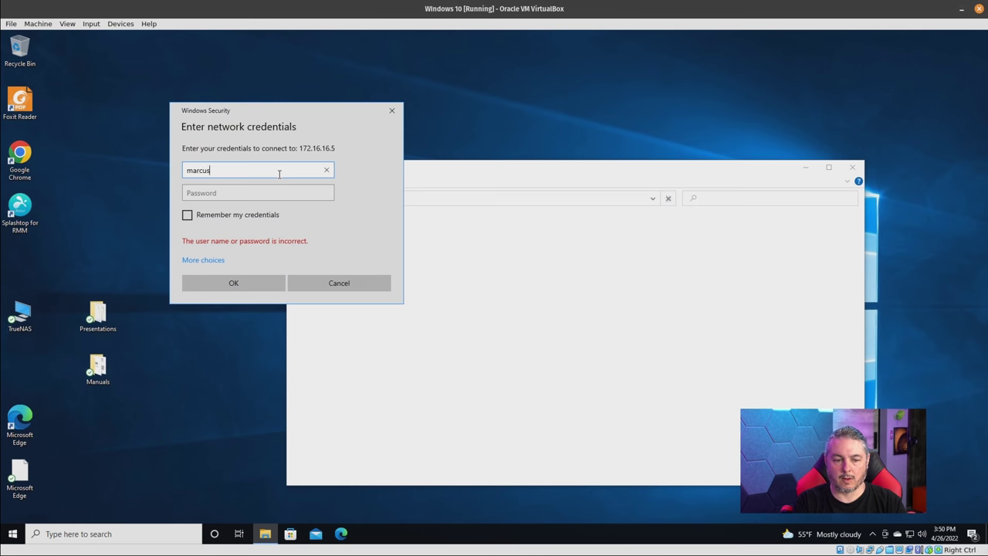
Sign in to the share as the test user and confirm YouTube_Demo is refused.
{"action": "key", "text": "Tab"}
{"action": "type", "text": "******"}
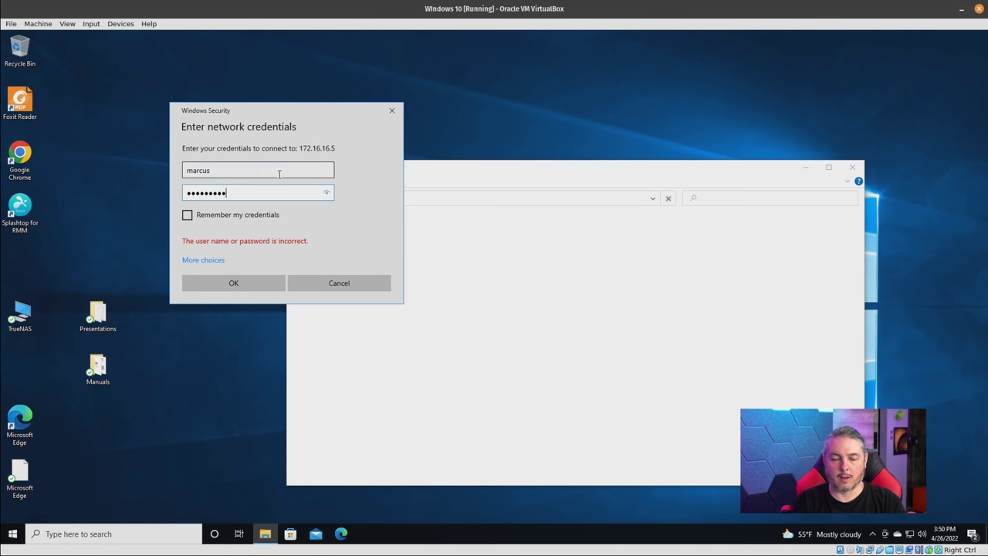
{"action": "type", "text": "*****"}
{"action": "key", "text": "Return"}
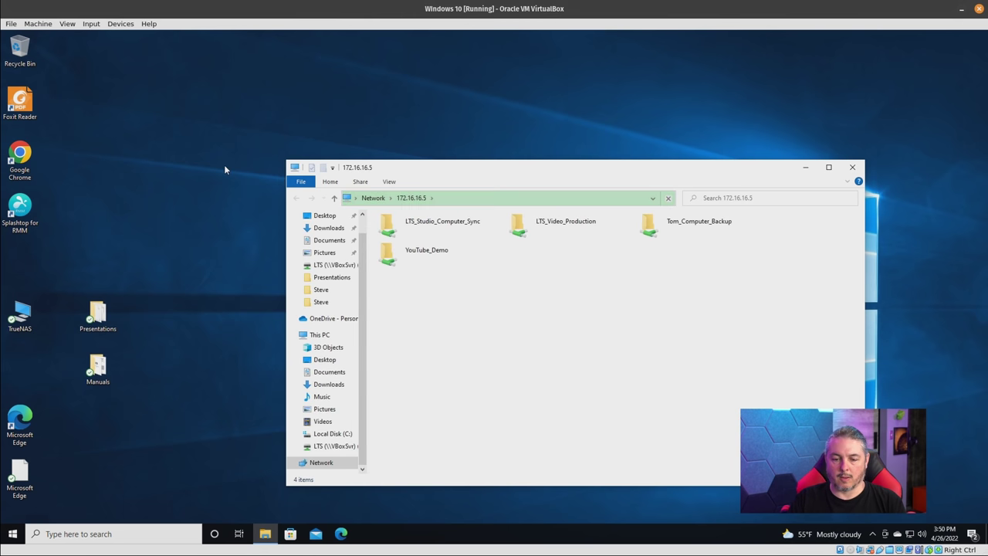
{"action": "double_click", "coordinate": [398, 255]}
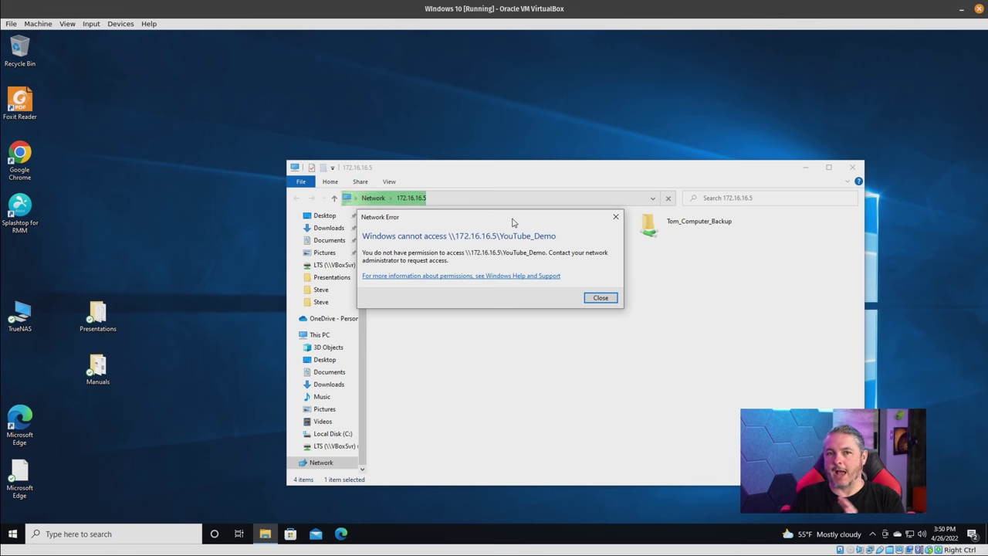
{"action": "left_click_drag", "start_coordinate": [514, 223], "coordinate": [463, 266]}
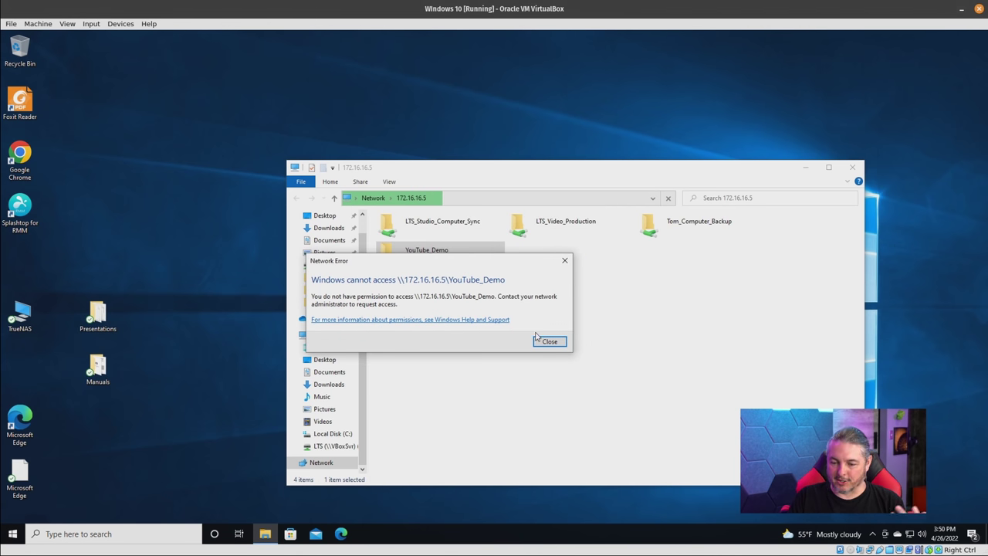
{"action": "left_click", "coordinate": [550, 342]}
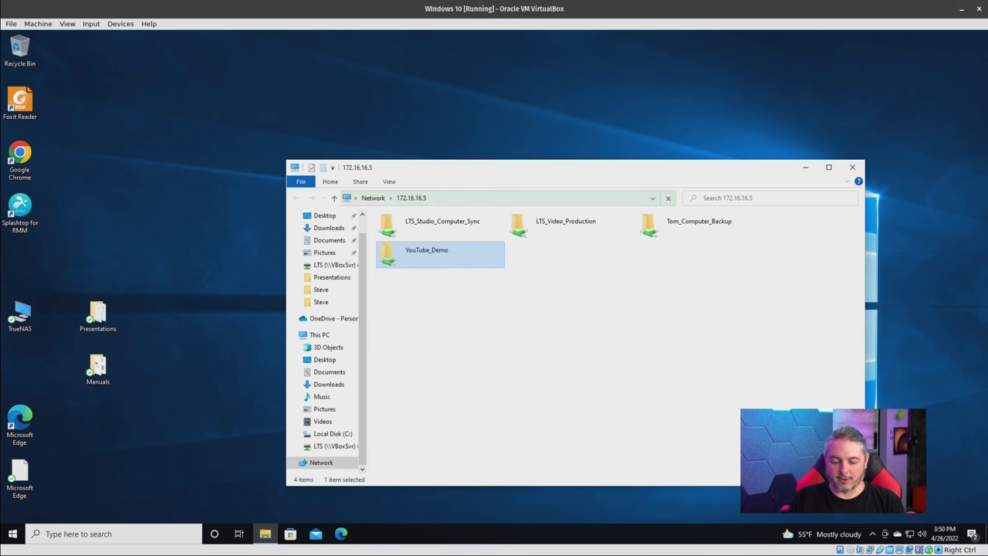
{"action": "key", "text": "super"}
Add the test user from All users back into the Editors group and save.
{"action": "left_click", "coordinate": [635, 247]}
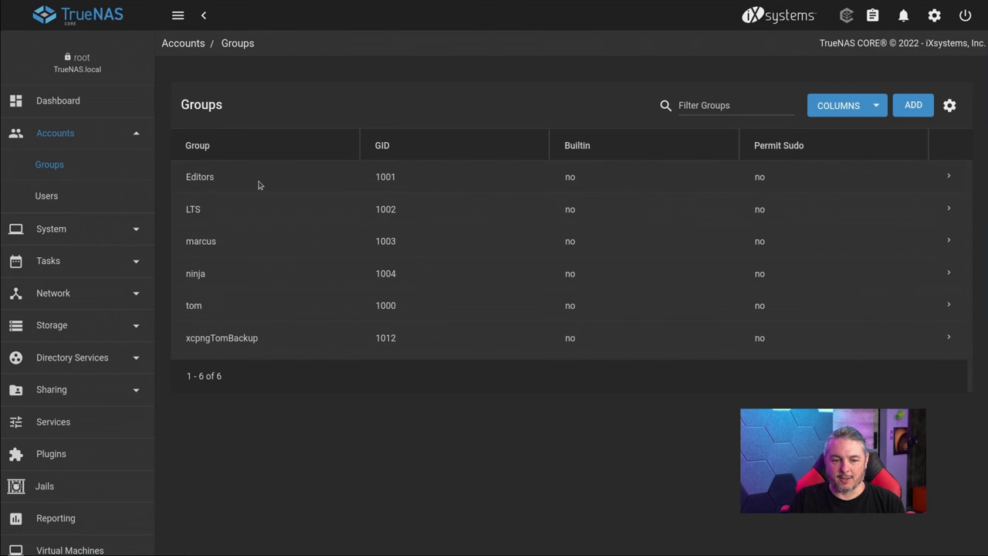
{"action": "left_click", "coordinate": [952, 178]}
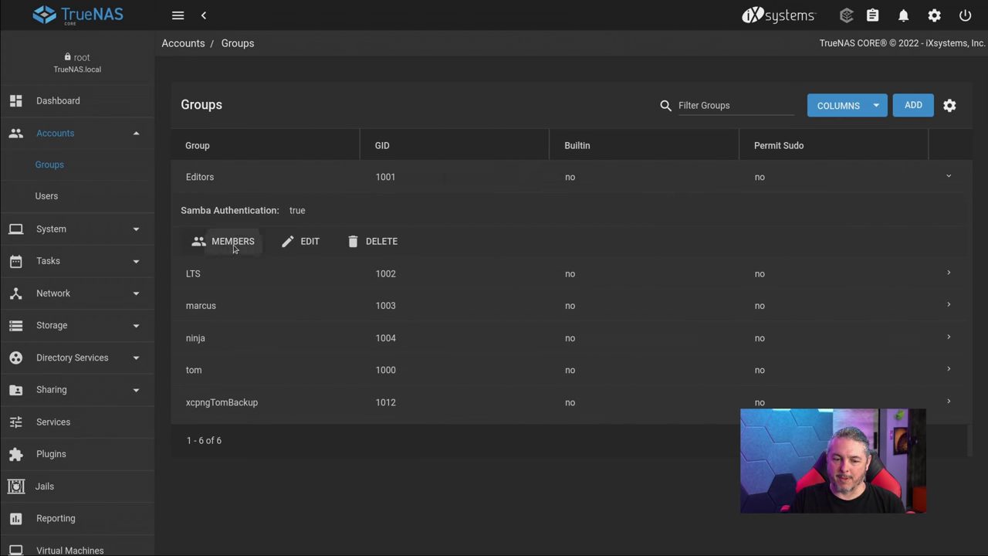
{"action": "left_click", "coordinate": [234, 245]}
{"action": "left_click_drag", "start_coordinate": [508, 177], "coordinate": [504, 424]}
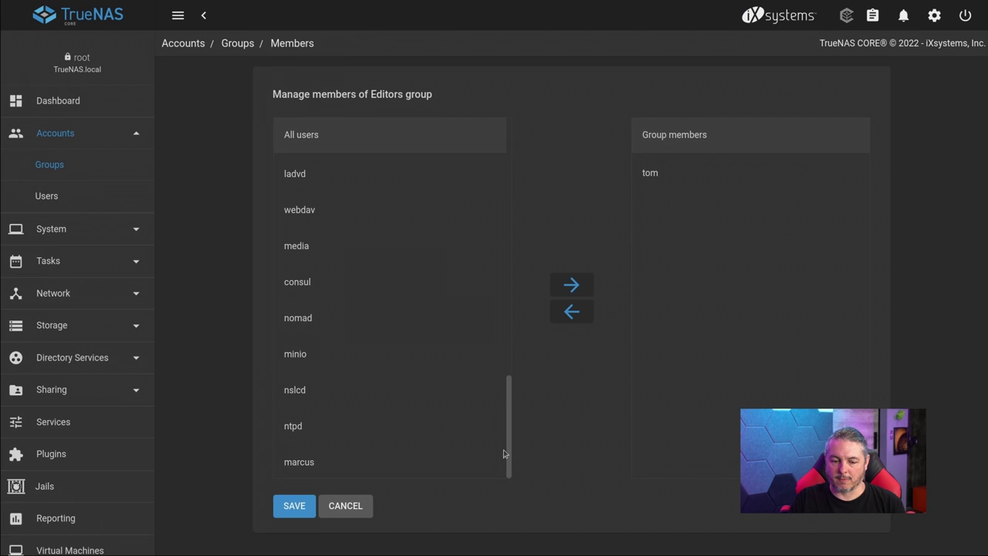
{"action": "left_click", "coordinate": [314, 460]}
{"action": "left_click", "coordinate": [586, 287]}
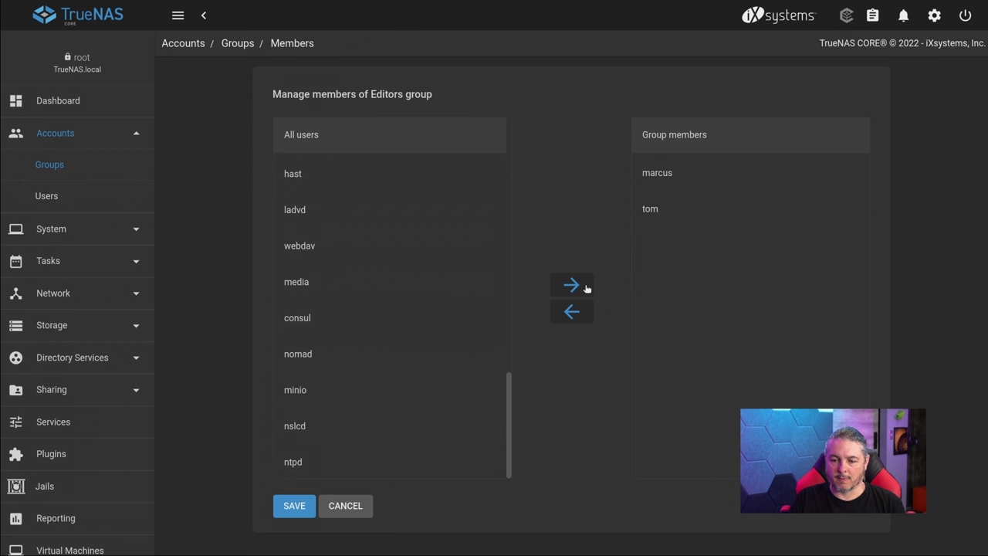
{"action": "left_click", "coordinate": [291, 510]}
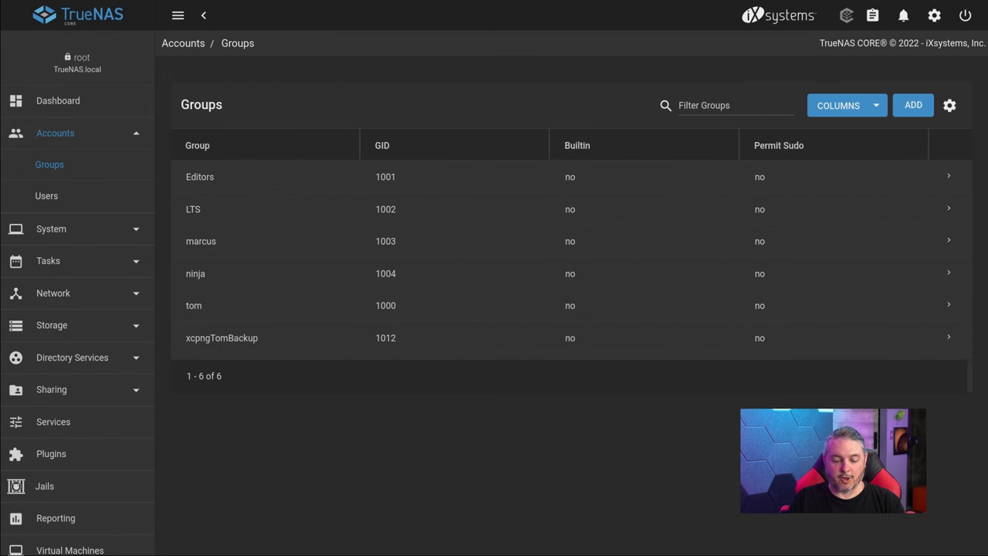
{"action": "key", "text": "super"}
Retry YouTube_Demo twice from Windows, dismissing the permission error each time.
{"action": "left_click", "coordinate": [463, 311]}
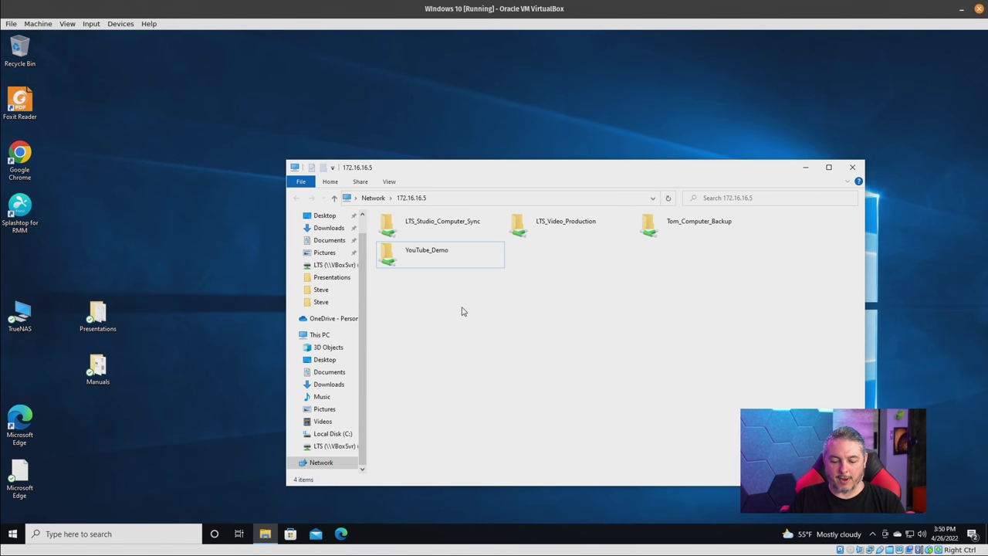
{"action": "double_click", "coordinate": [407, 262]}
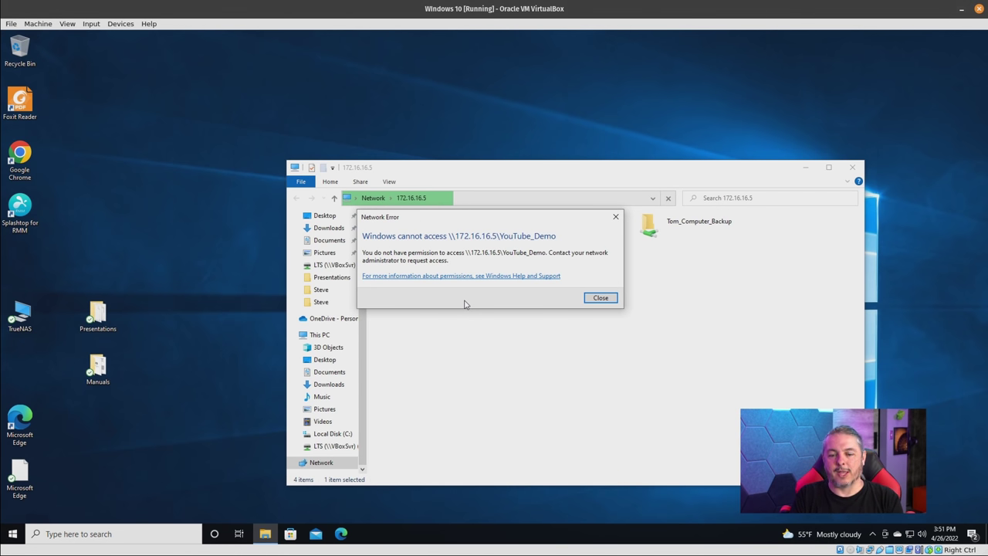
{"action": "left_click", "coordinate": [600, 298]}
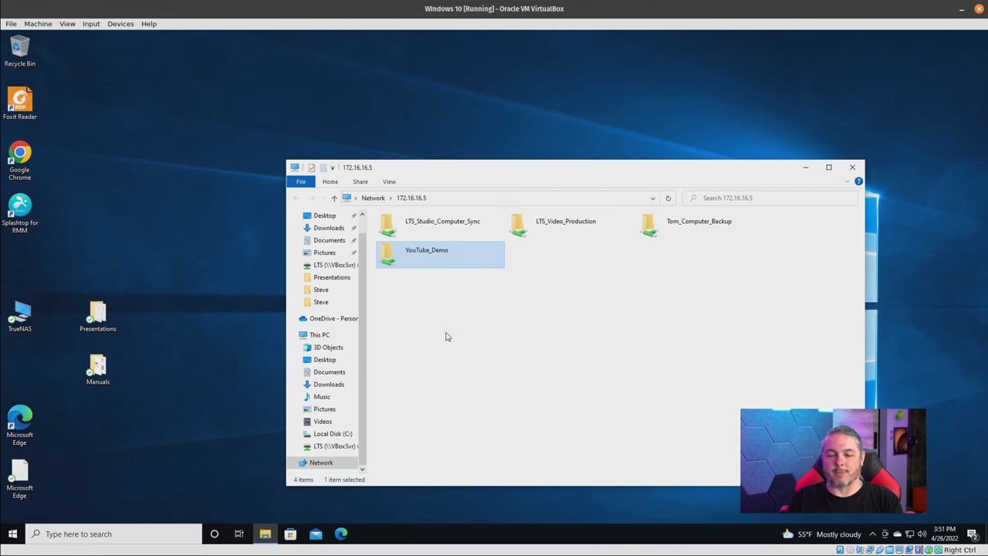
{"action": "double_click", "coordinate": [430, 260]}
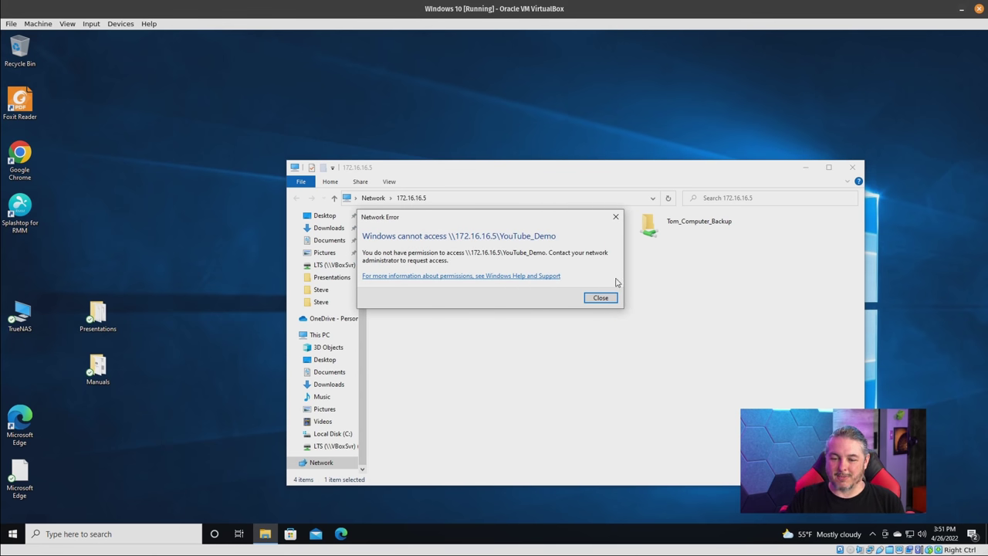
{"action": "left_click", "coordinate": [601, 298]}
Close File Explorer and sign out of Windows.
{"action": "left_click", "coordinate": [852, 167]}
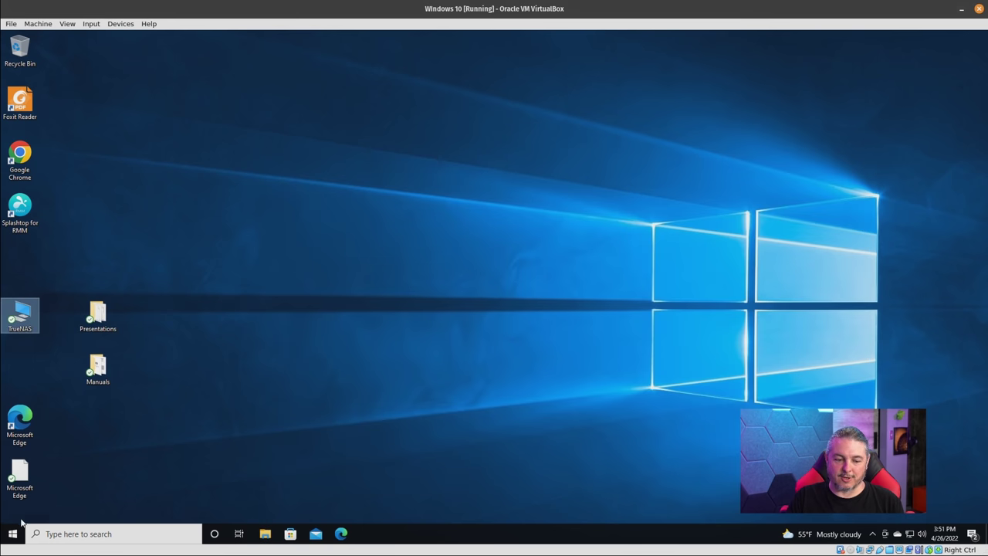
{"action": "left_click", "coordinate": [13, 532]}
{"action": "left_click", "coordinate": [11, 519]}
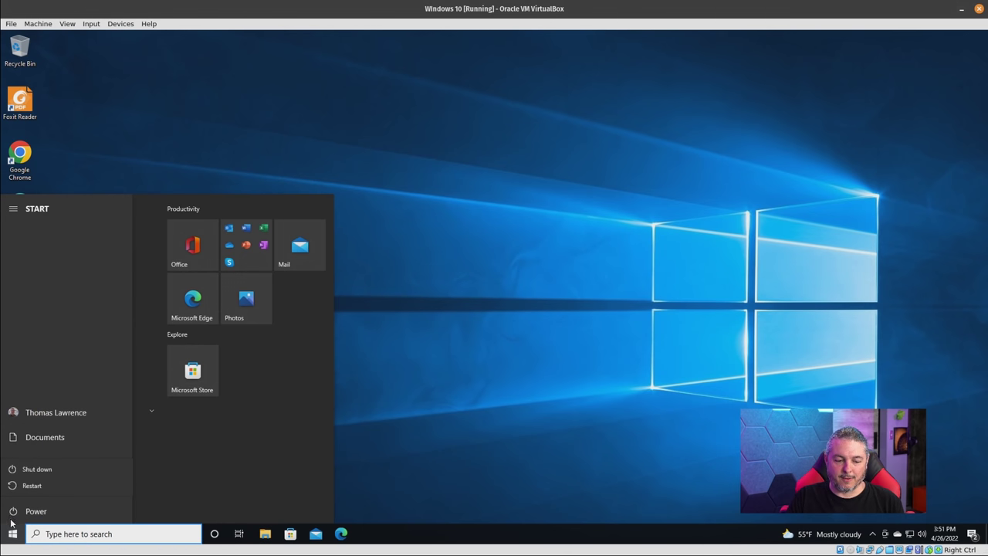
{"action": "left_click", "coordinate": [96, 409]}
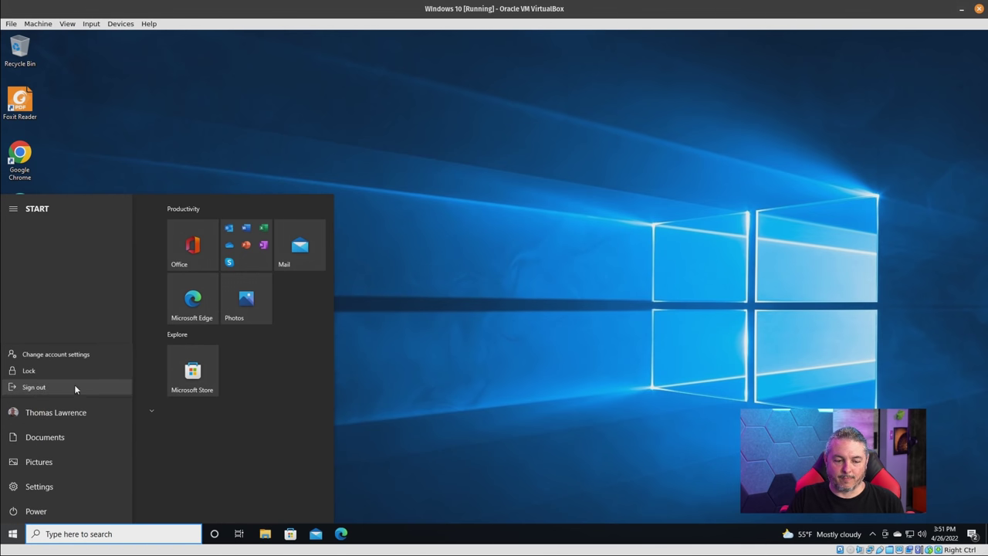
{"action": "left_click", "coordinate": [73, 386]}
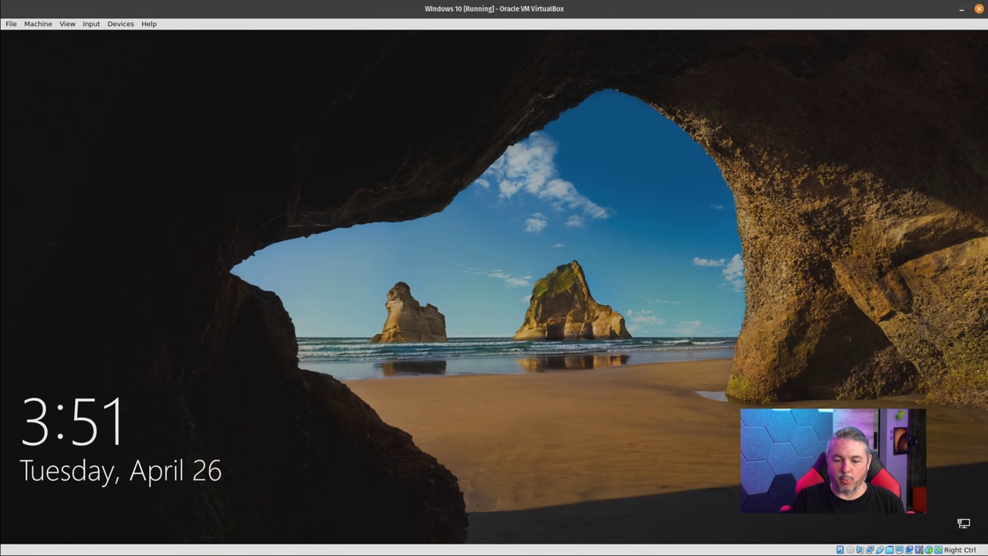
Sign back in with the PIN, enter the user's network credentials, and open YouTube_Demo.
{"action": "key", "text": "space"}
{"action": "type", "text": "••••••"}
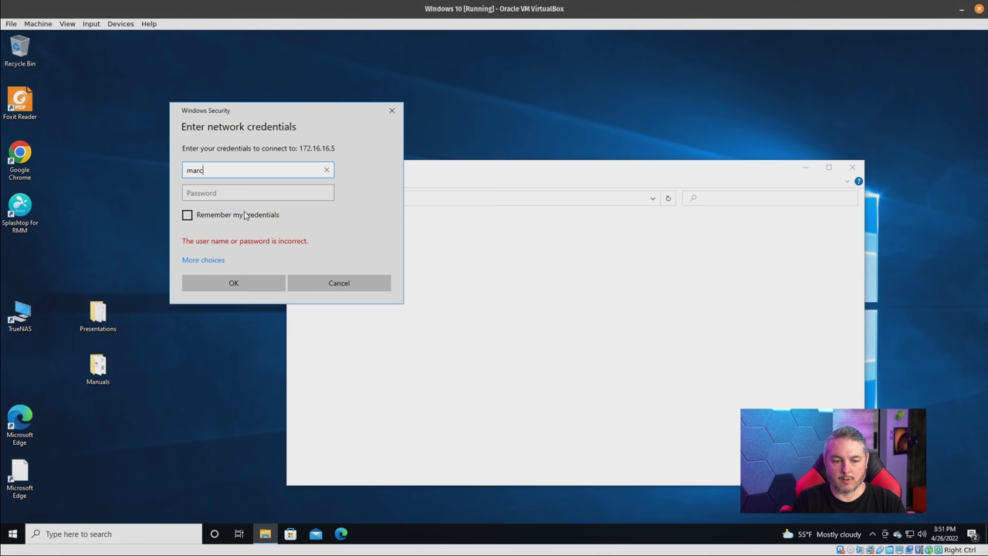
{"action": "type", "text": "us"}
{"action": "key", "text": "Tab"}
{"action": "type", "text": "••"}
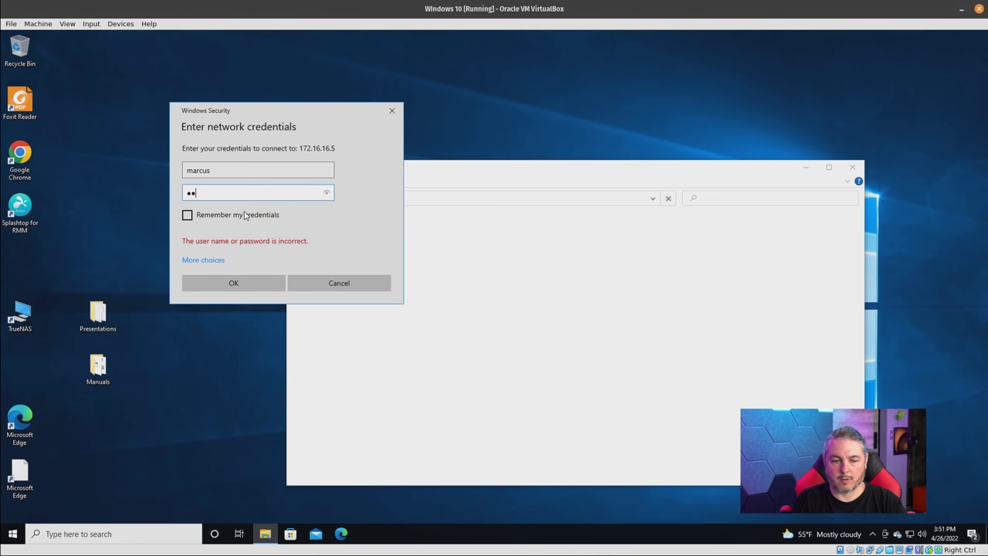
{"action": "type", "text": "•••••••••••"}
{"action": "key", "text": "Return"}
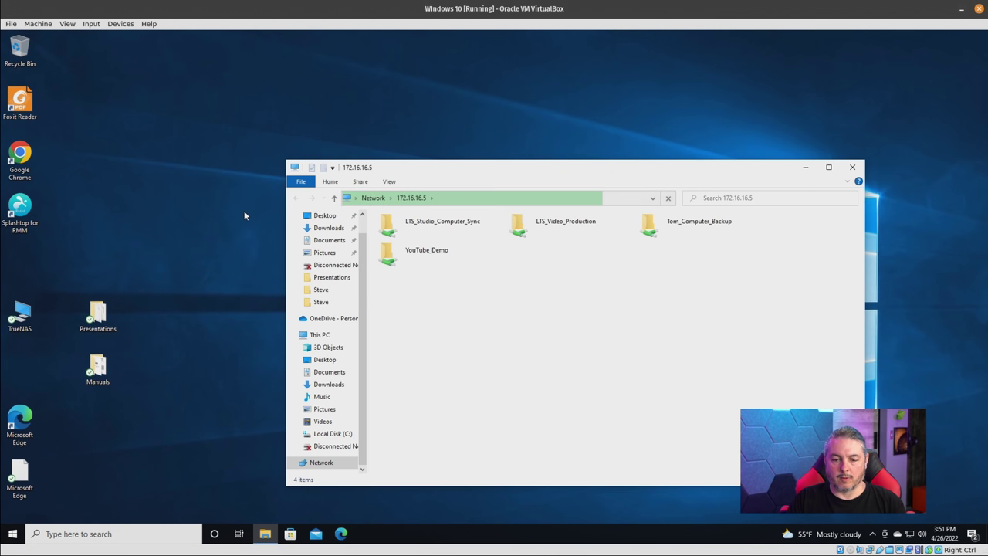
{"action": "double_click", "coordinate": [406, 255]}
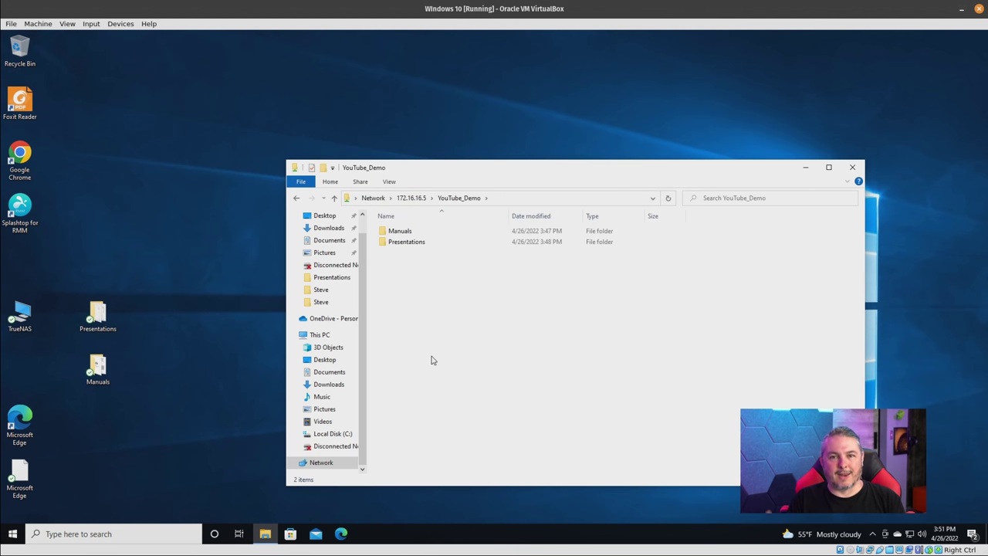